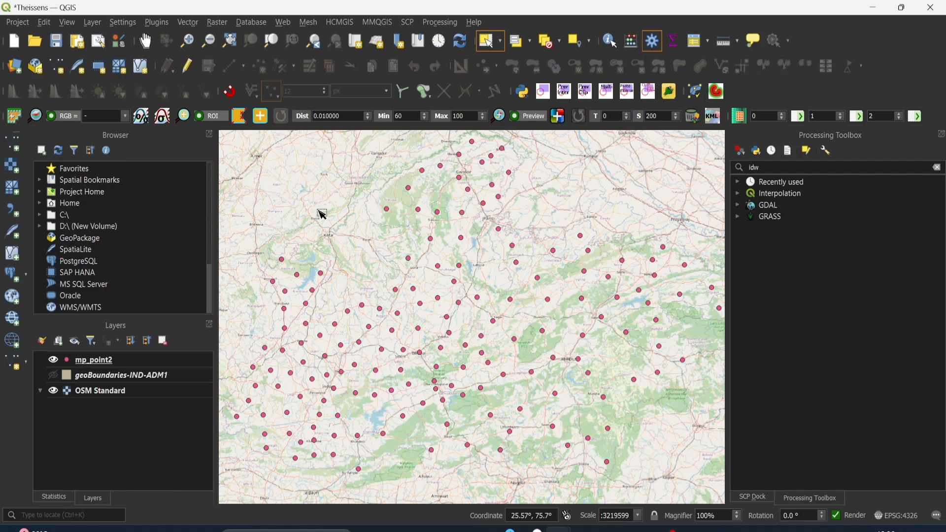
{"action": "left_click", "coordinate": [217, 23]}
{"action": "left_click", "coordinate": [178, 334]}
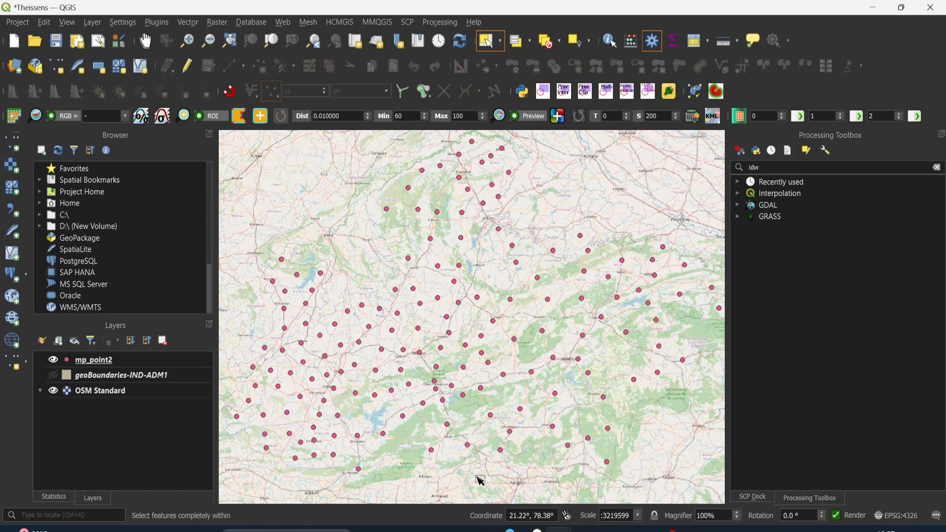
Switch to the PowerPoint presentation and review the Thiessen polygon slides on polygon construction, polygon areas and average precipitation
{"action": "mouse_move", "coordinate": [670, 529]}
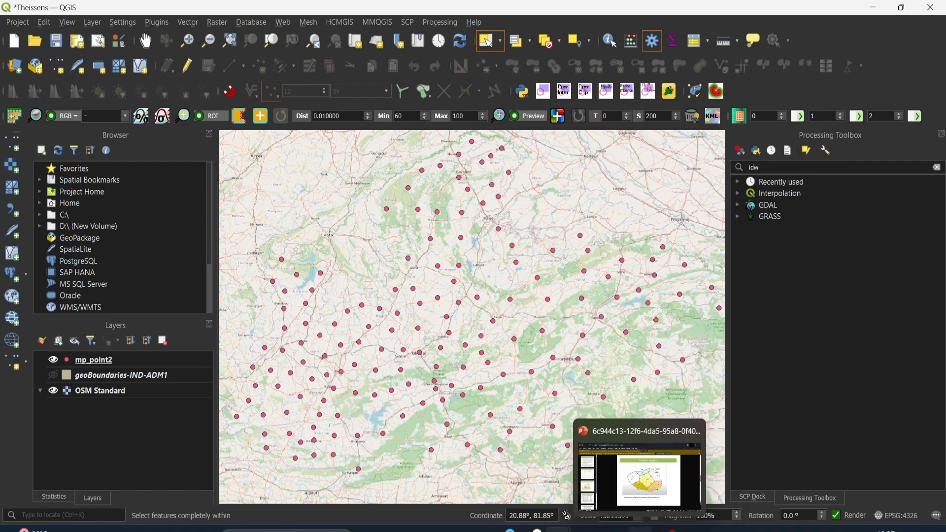
{"action": "left_click", "coordinate": [640, 530]}
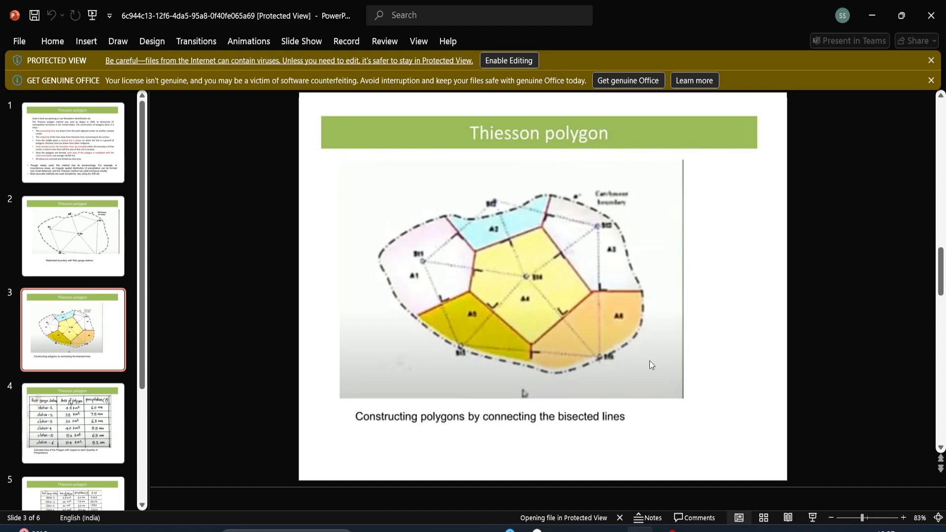
{"action": "scroll", "coordinate": [649, 365], "scroll_direction": "down", "scroll_amount": 1}
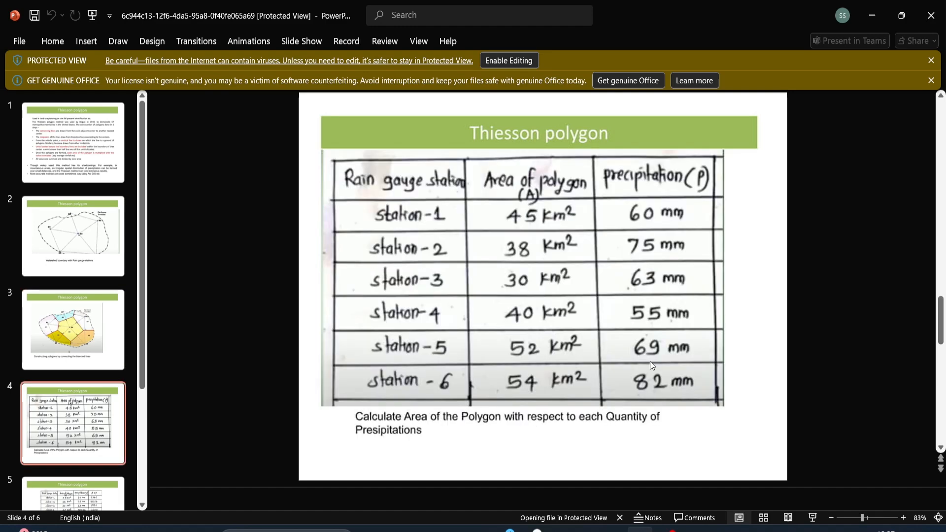
{"action": "scroll", "coordinate": [430, 365], "scroll_direction": "down", "scroll_amount": 1}
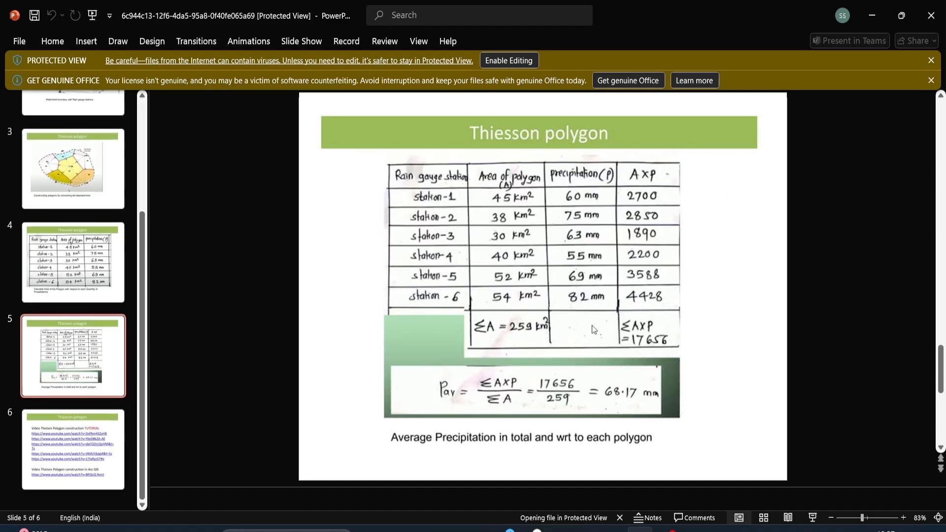
{"action": "key", "text": "alt+r"}
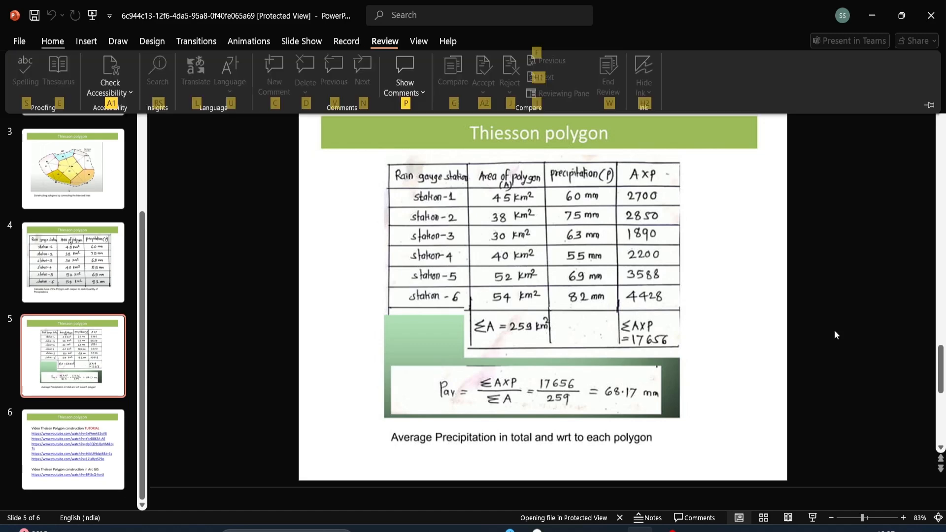
{"action": "scroll", "coordinate": [472, 338], "scroll_direction": "down", "scroll_amount": 1}
{"action": "scroll", "coordinate": [466, 344], "scroll_direction": "up", "scroll_amount": 1}
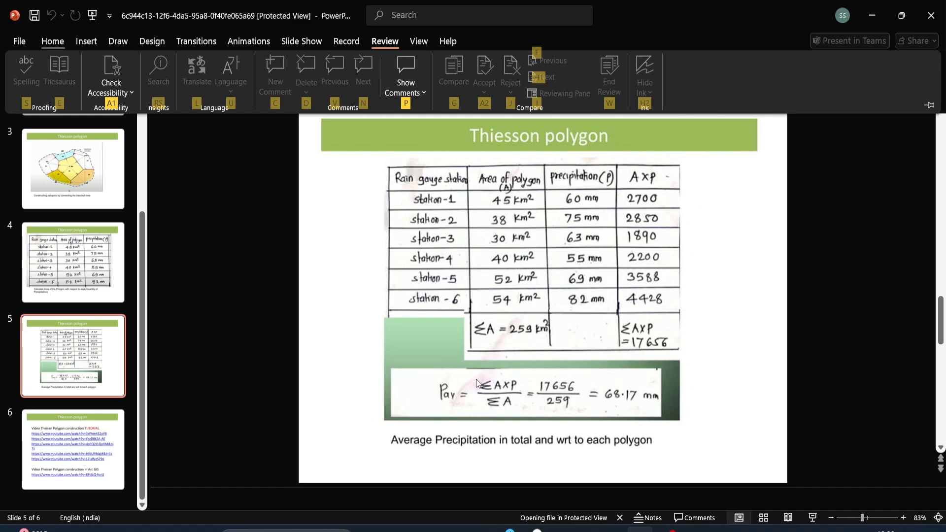
{"action": "key", "text": "Down"}
{"action": "key", "text": "Escape"}
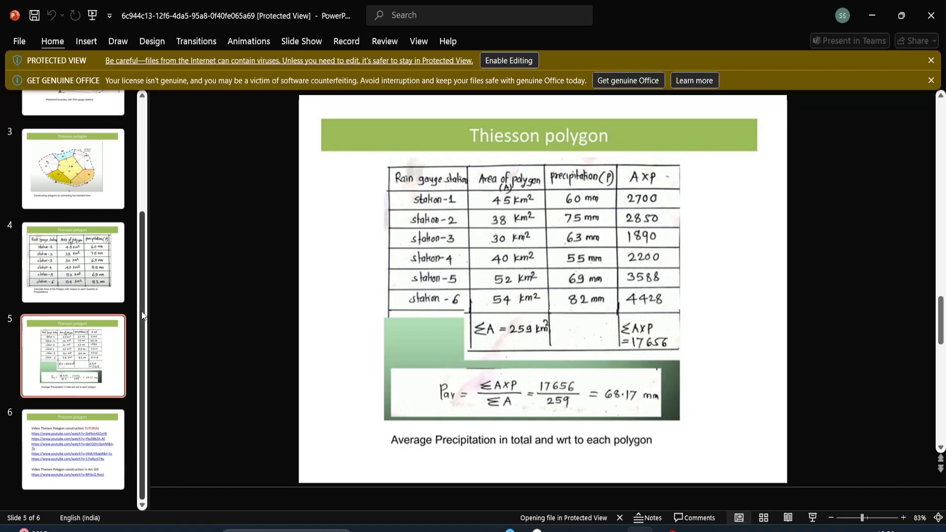
{"action": "key", "text": "Down"}
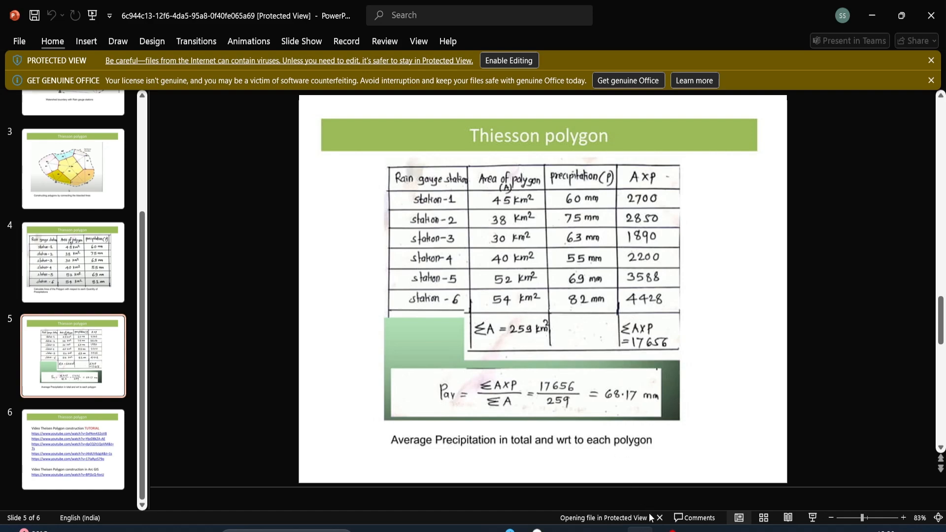
Switch back to QGIS, show the geoBoundaries-IND-ADM1 layer and select its Madhya Pradesh polygon
{"action": "mouse_move", "coordinate": [559, 529]}
{"action": "left_click", "coordinate": [618, 492]}
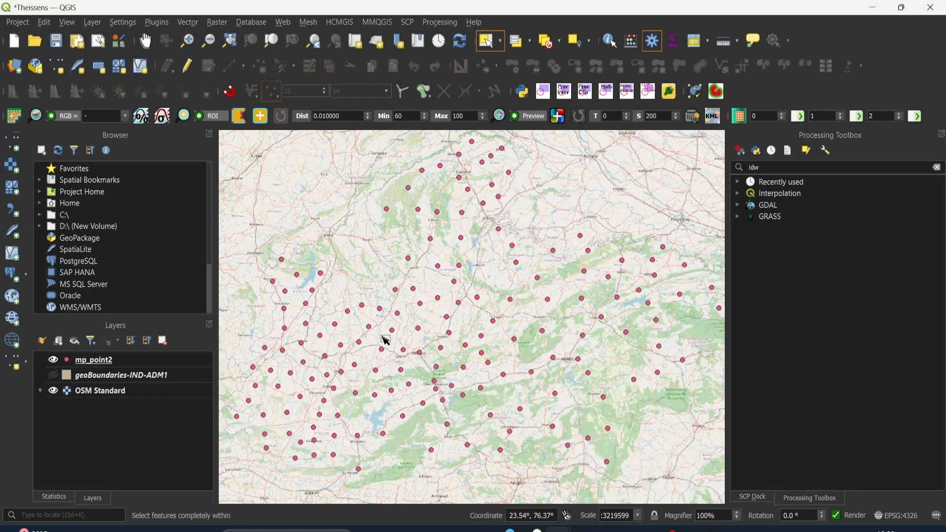
{"action": "scroll", "coordinate": [504, 301], "scroll_direction": "down", "scroll_amount": 1}
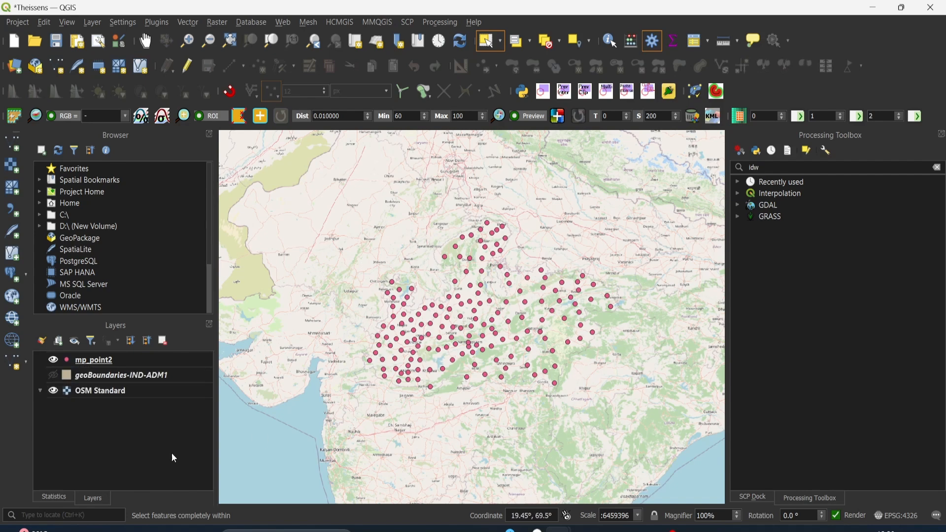
{"action": "left_click", "coordinate": [53, 376]}
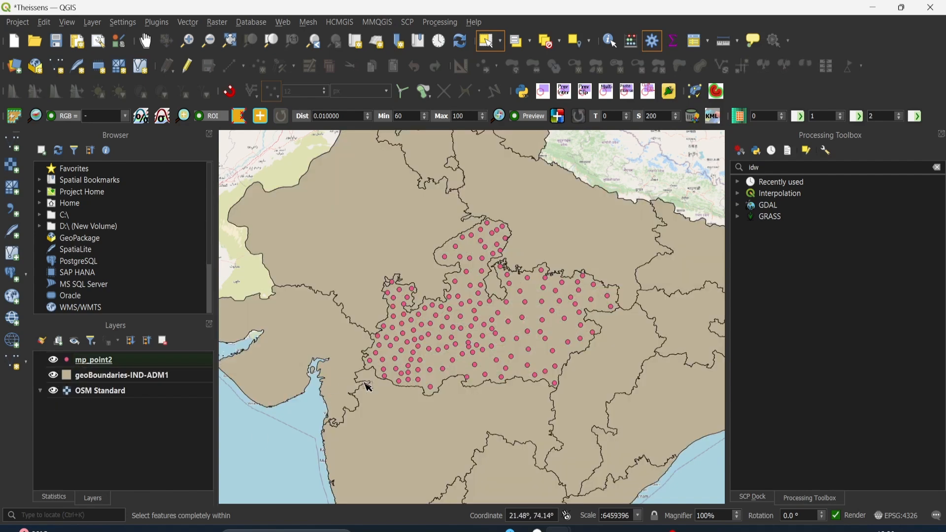
{"action": "left_click", "coordinate": [175, 376]}
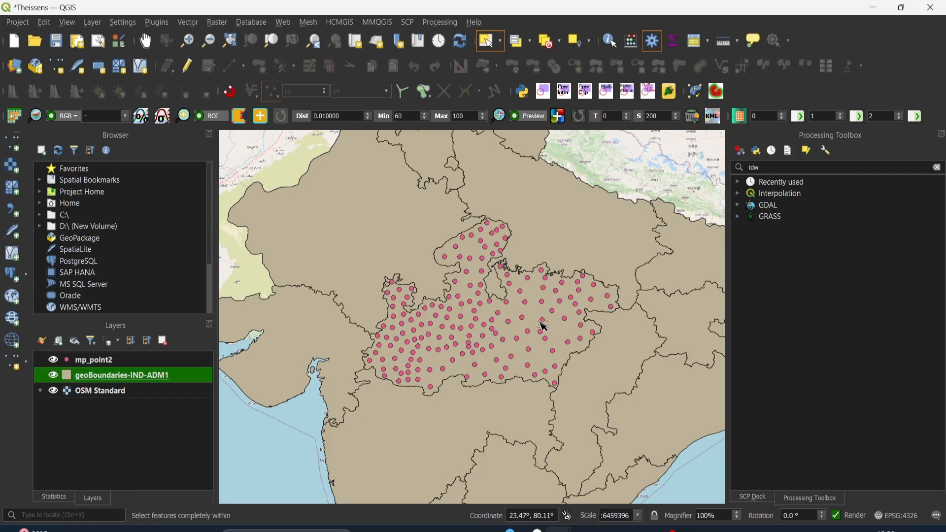
{"action": "left_click", "coordinate": [568, 340]}
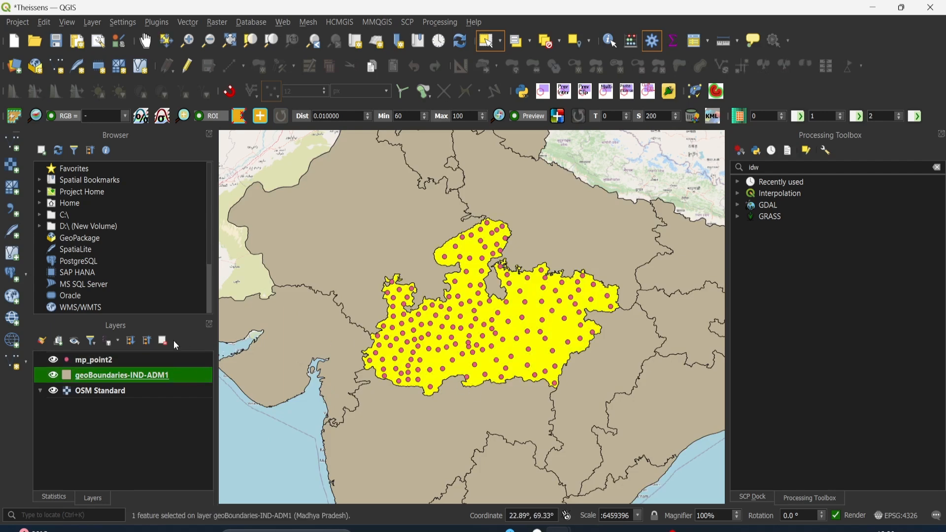
Try to export the selected Madhya Pradesh feature as an ESRI Shapefile named MP without choosing a folder
{"action": "right_click", "coordinate": [151, 382]}
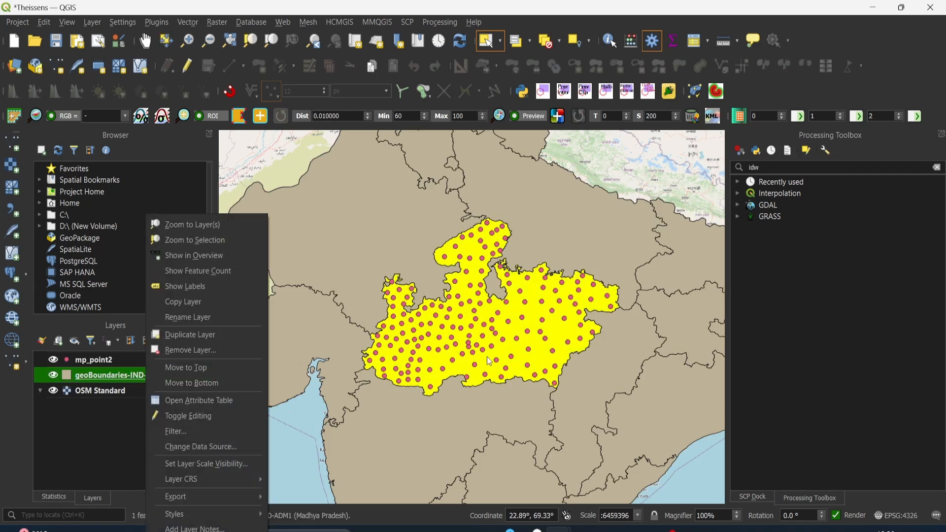
{"action": "mouse_move", "coordinate": [212, 498]}
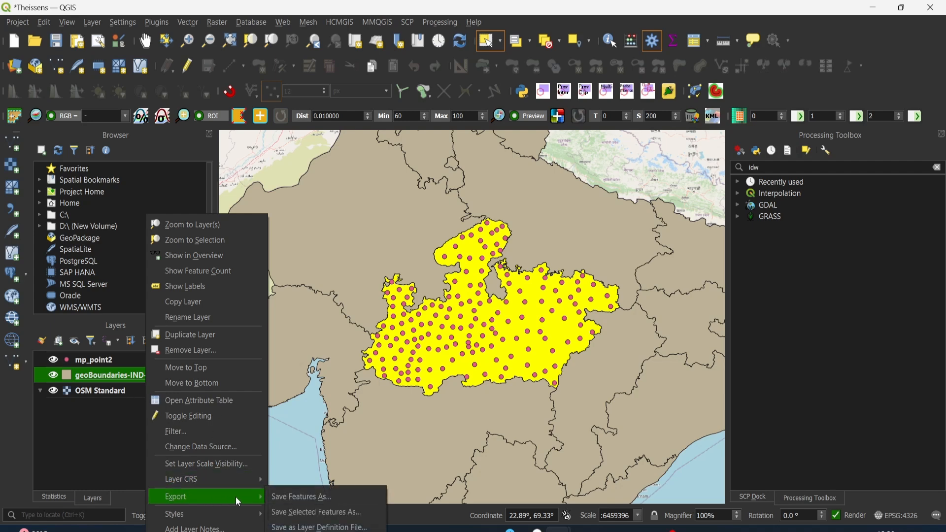
{"action": "left_click", "coordinate": [297, 510]}
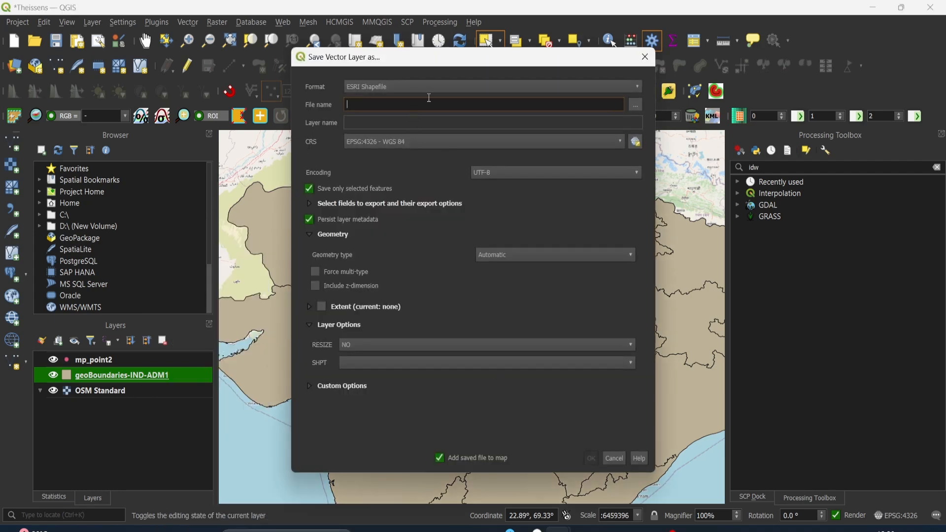
{"action": "type", "text": "MP"}
{"action": "key", "text": "BackSpace"}
{"action": "left_click", "coordinate": [590, 460]}
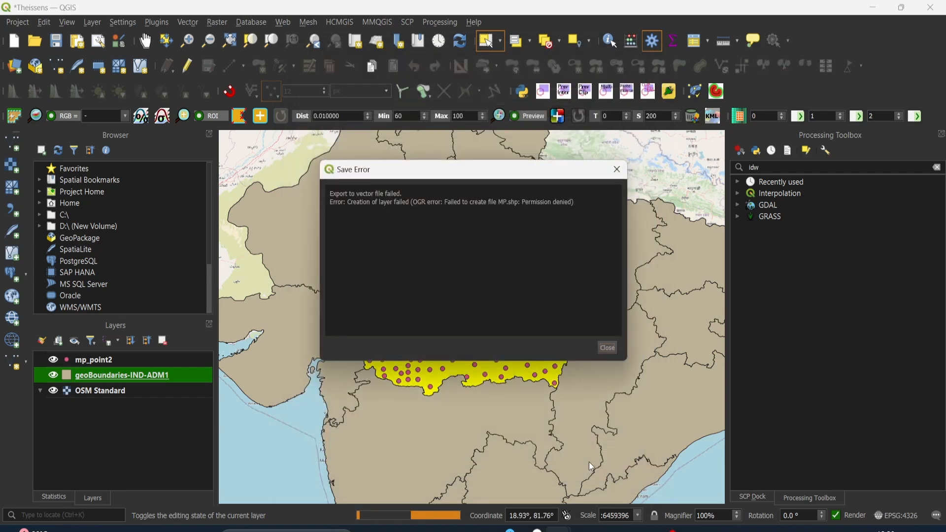
{"action": "left_click", "coordinate": [607, 348]}
Set up an ESRI Shapefile export of the selected Madhya Pradesh feature to D:\QGIS\Mine\Interpolation.Theissens\out\MP.shp
{"action": "right_click", "coordinate": [173, 374]}
{"action": "mouse_move", "coordinate": [205, 318]}
{"action": "left_click", "coordinate": [336, 334]}
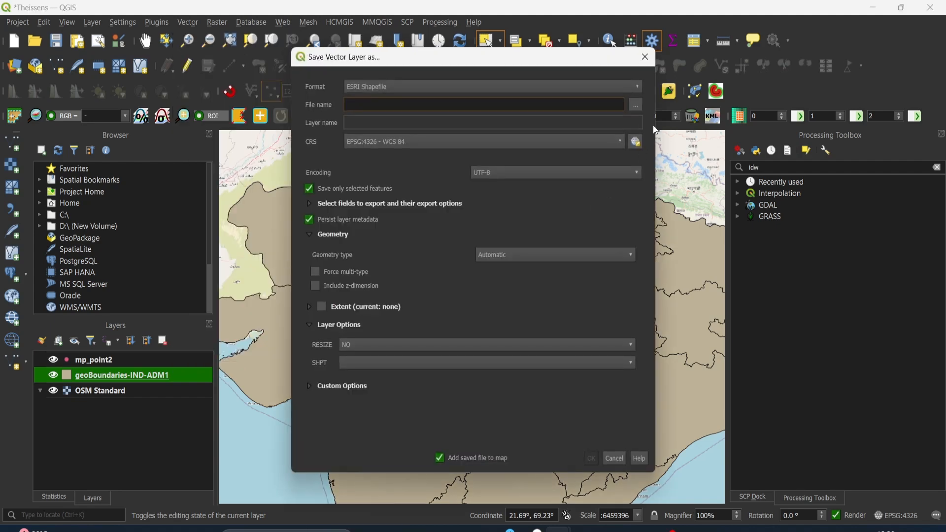
{"action": "left_click", "coordinate": [635, 108]}
{"action": "scroll", "coordinate": [389, 283], "scroll_direction": "down", "scroll_amount": 1}
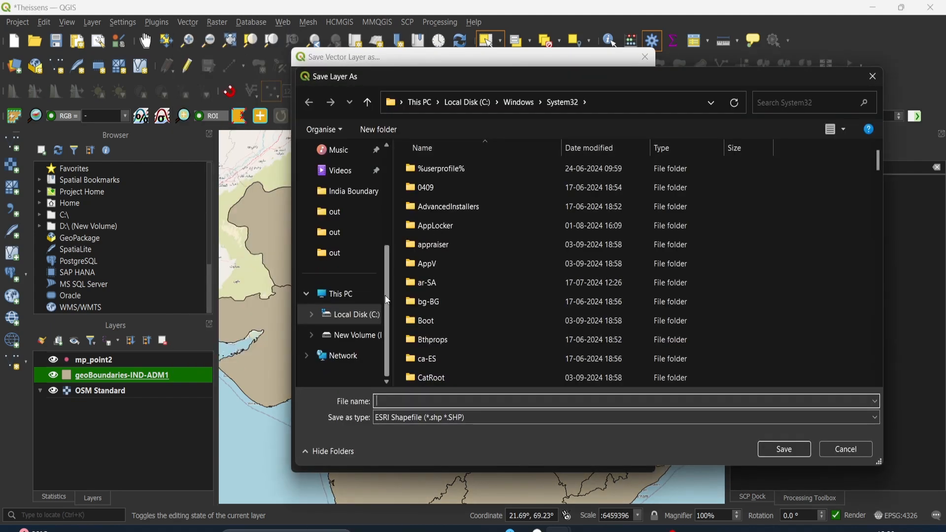
{"action": "left_click", "coordinate": [345, 335]}
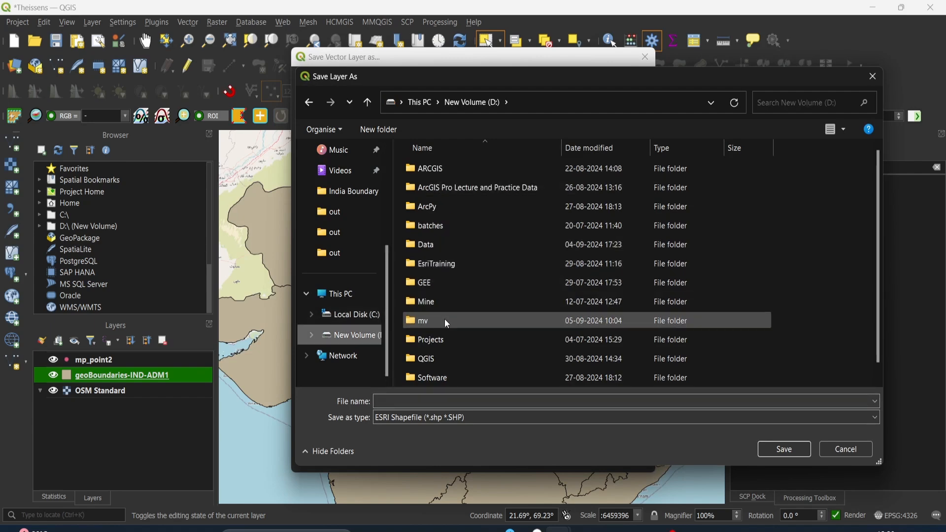
{"action": "double_click", "coordinate": [444, 359]}
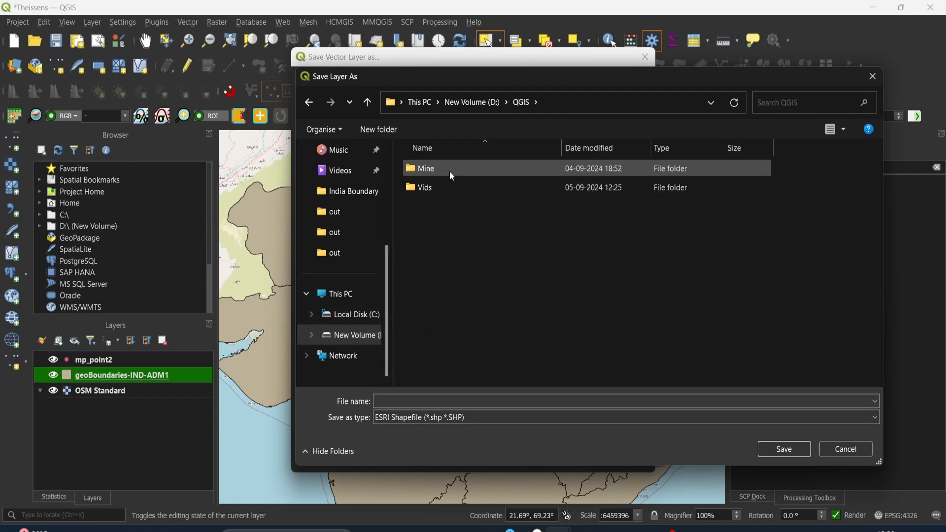
{"action": "double_click", "coordinate": [452, 175]}
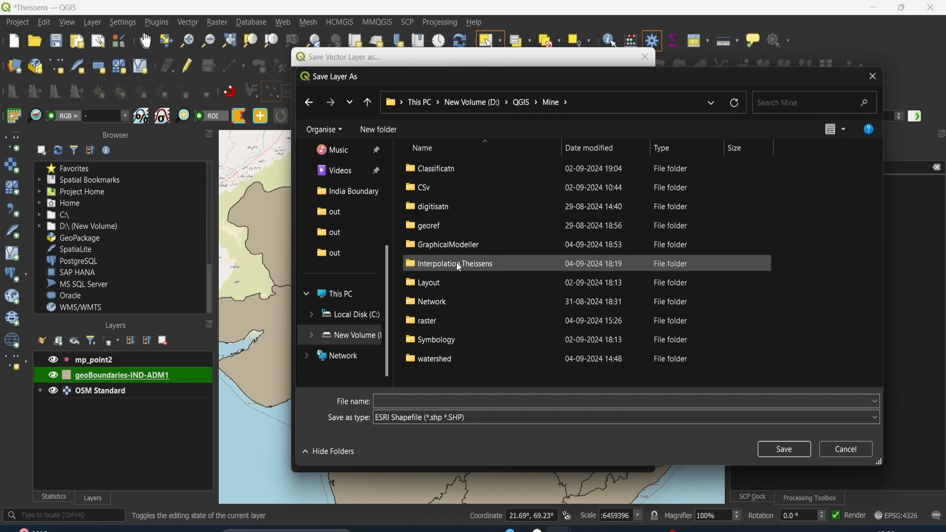
{"action": "double_click", "coordinate": [456, 263]}
{"action": "double_click", "coordinate": [457, 169]}
{"action": "left_click", "coordinate": [450, 203]}
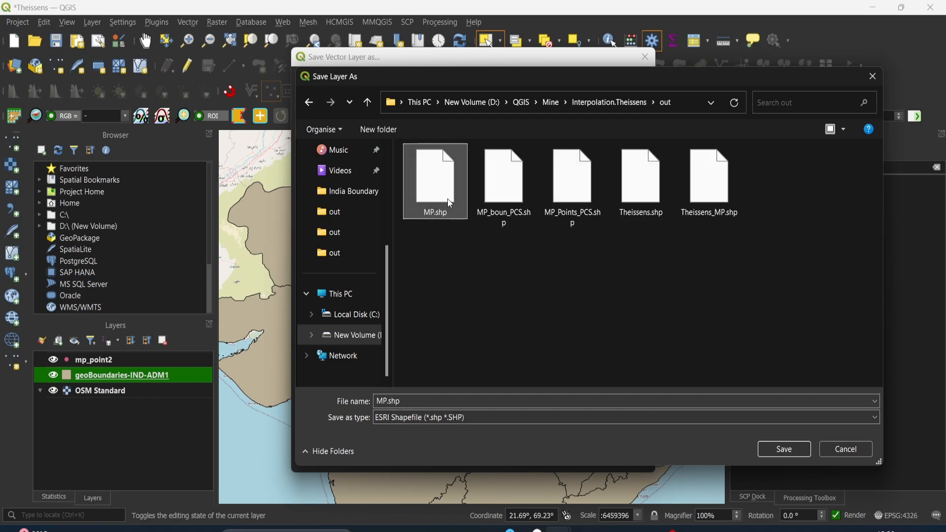
{"action": "left_click", "coordinate": [774, 447]}
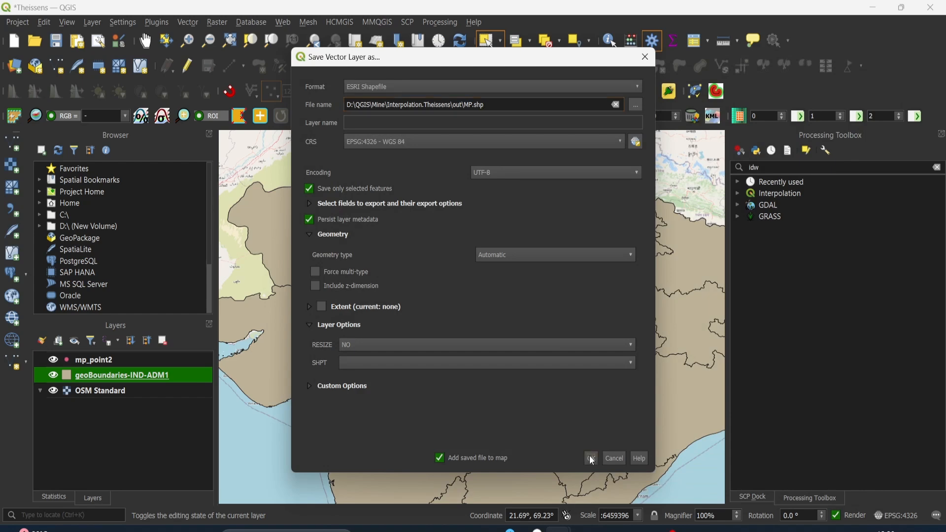
Run the export, overwriting the existing MP.shp file, and hide the geoBoundaries-IND-ADM1 layer
{"action": "left_click", "coordinate": [590, 457]}
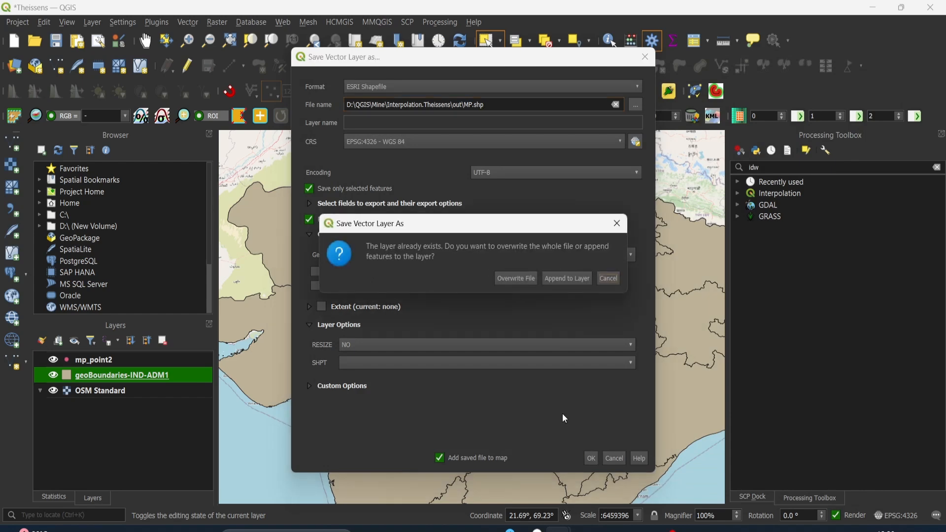
{"action": "left_click", "coordinate": [506, 283]}
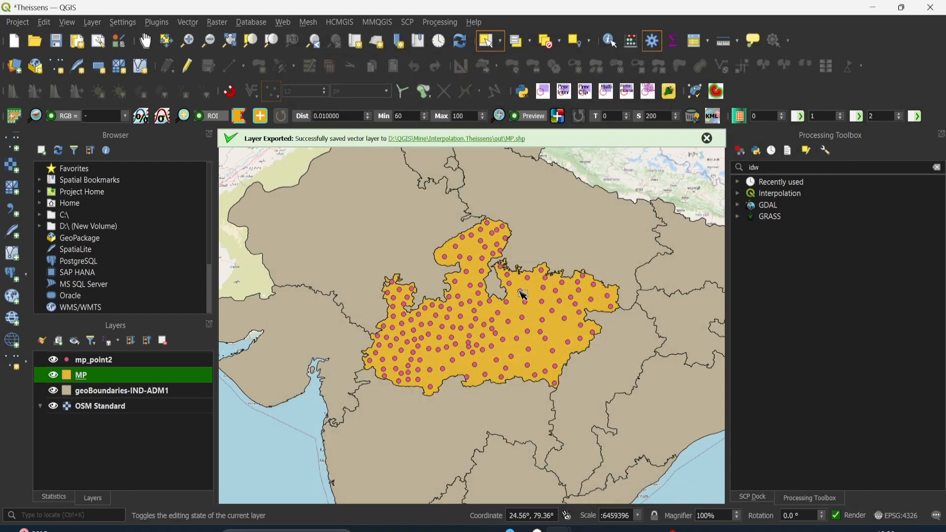
{"action": "left_click", "coordinate": [54, 390]}
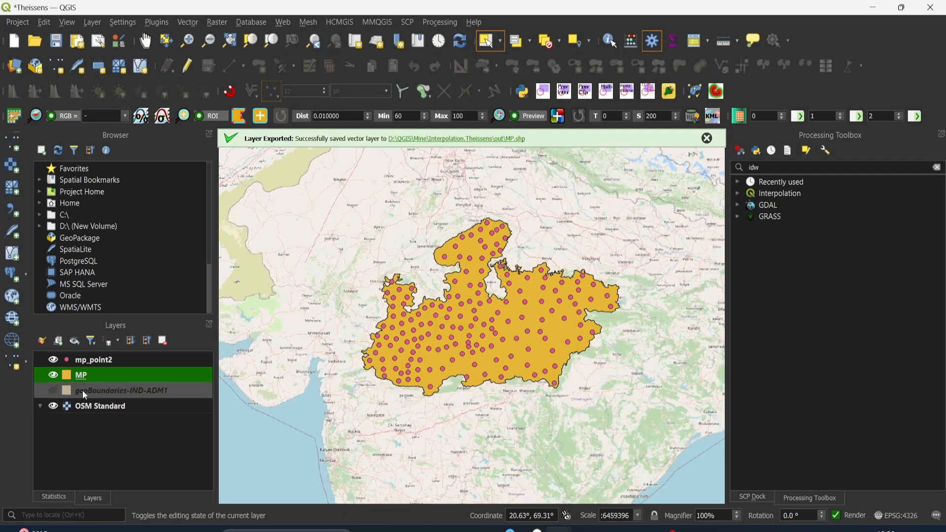
Check the coordinate reference system of the mp_point2 layer in its layer information
{"action": "right_click", "coordinate": [106, 357]}
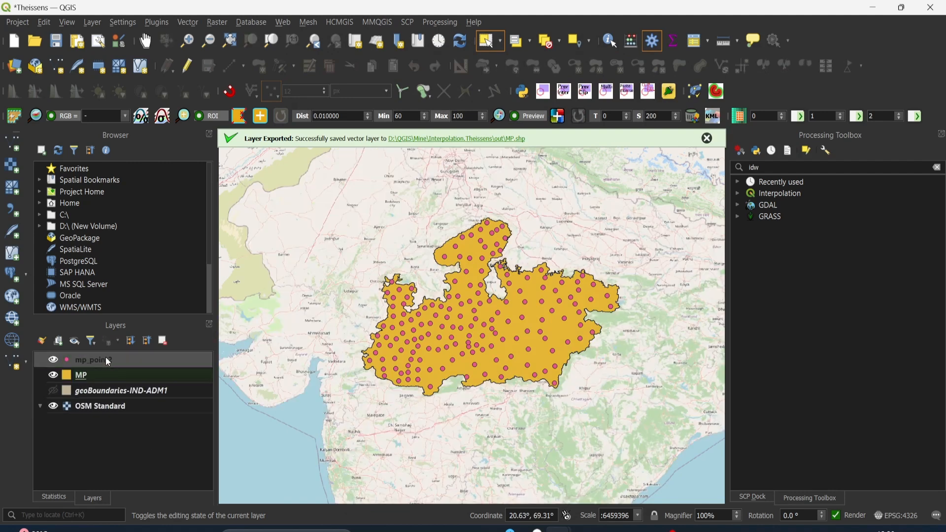
{"action": "left_click", "coordinate": [123, 359]}
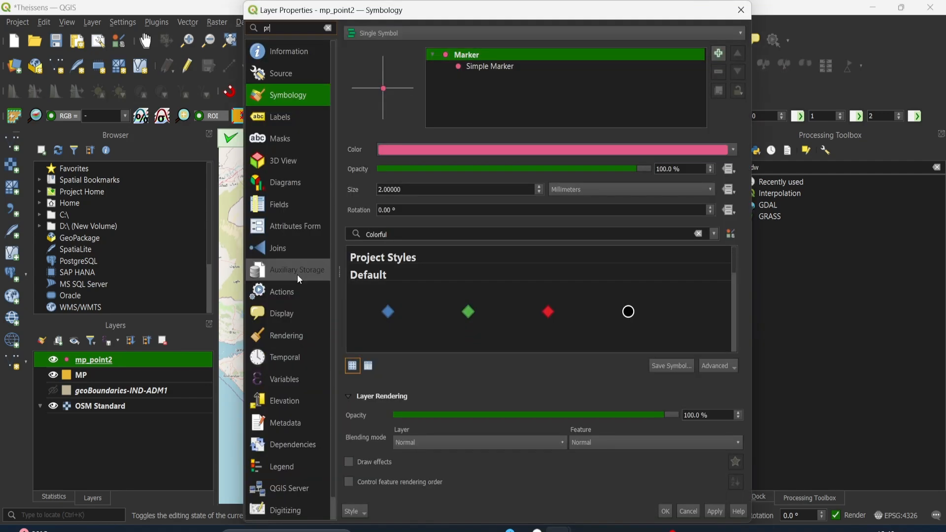
{"action": "left_click", "coordinate": [285, 58]}
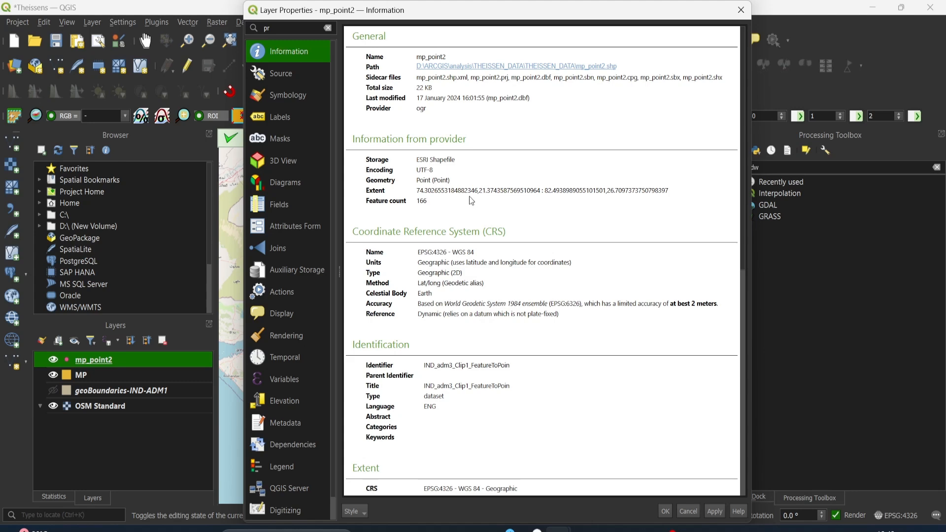
{"action": "left_click_drag", "start_coordinate": [427, 252], "coordinate": [489, 255]}
{"action": "left_click", "coordinate": [471, 256]}
{"action": "left_click", "coordinate": [460, 254]}
{"action": "left_click", "coordinate": [741, 10]}
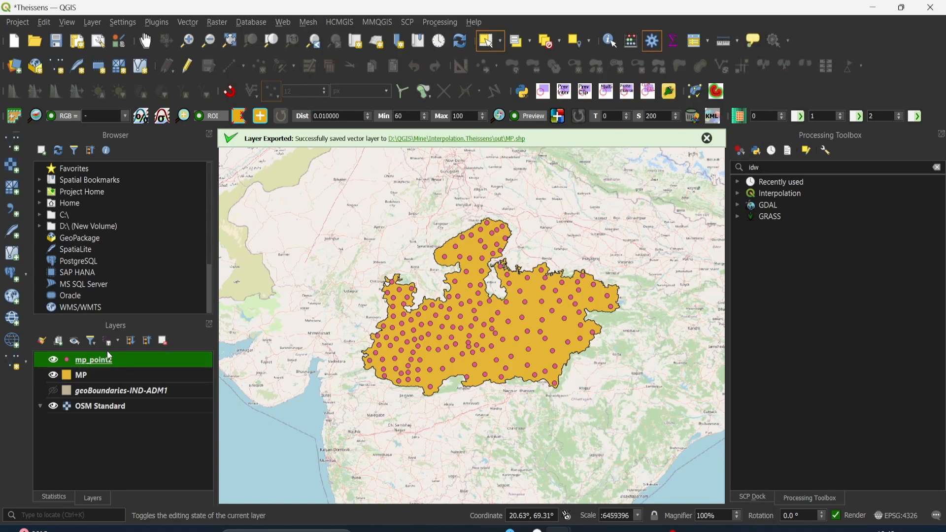
Set up a Reproject Layer run for mp_point2 with target CRS EPSG:32643 - WGS 84 / UTM zone 43N
{"action": "left_click", "coordinate": [188, 23]}
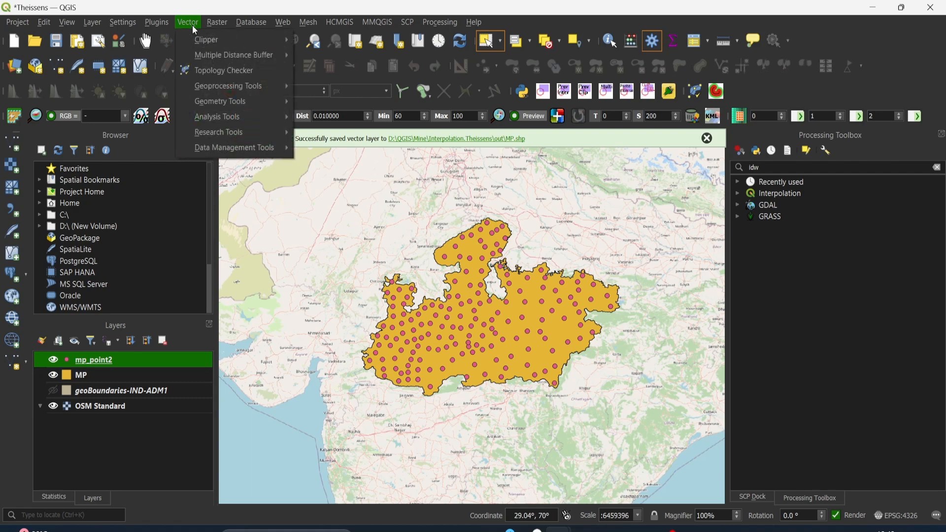
{"action": "mouse_move", "coordinate": [218, 105]}
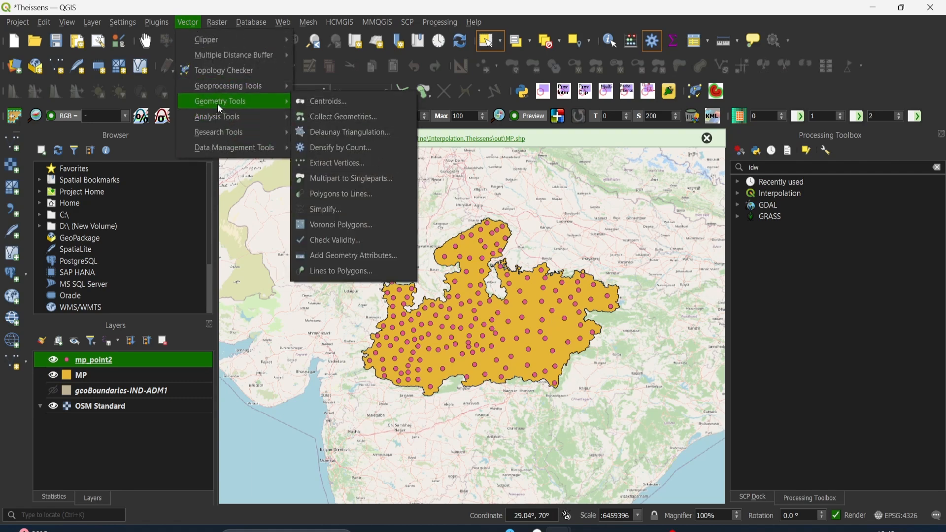
{"action": "mouse_move", "coordinate": [219, 148]}
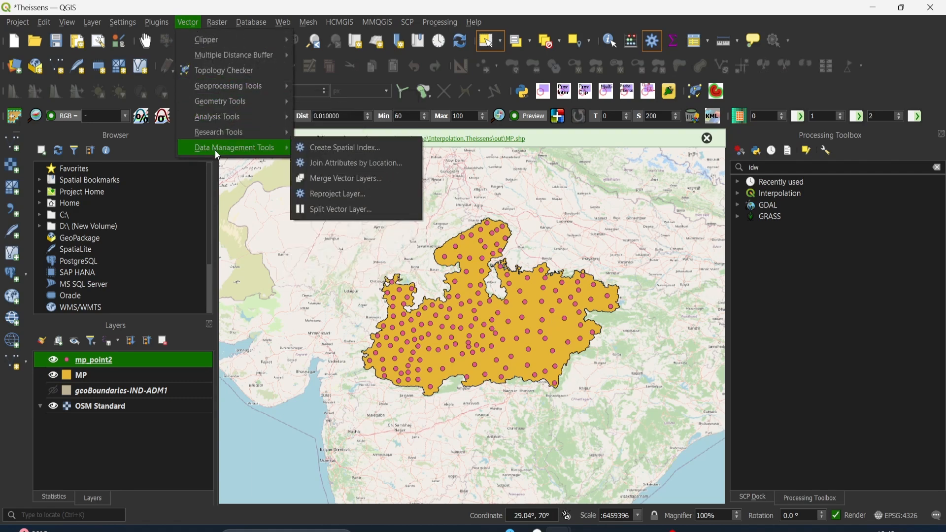
{"action": "left_click", "coordinate": [321, 195]}
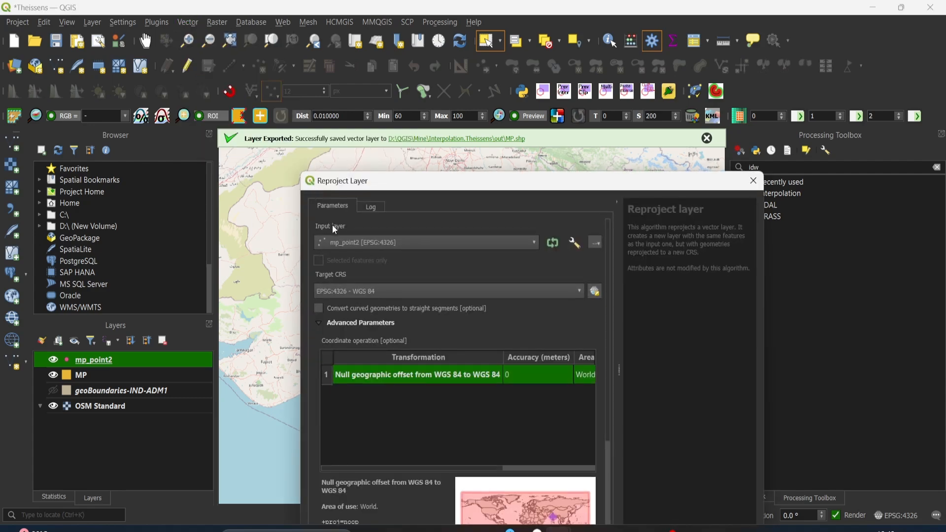
{"action": "left_click_drag", "start_coordinate": [382, 178], "coordinate": [473, 74]}
{"action": "left_click", "coordinate": [441, 138]}
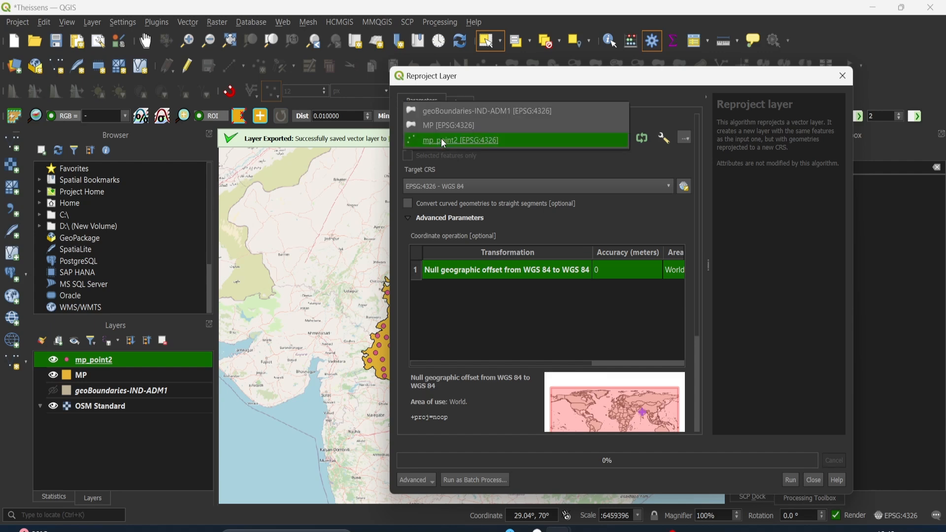
{"action": "left_click", "coordinate": [448, 142]}
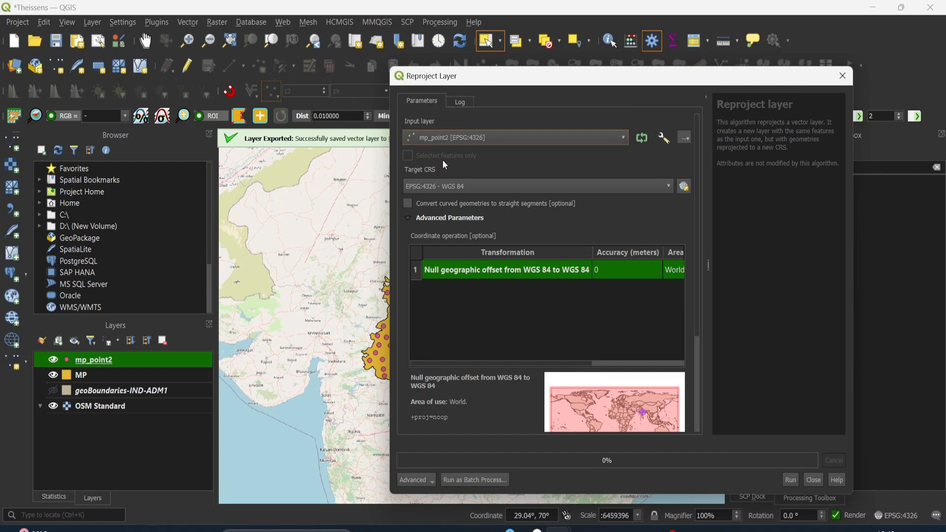
{"action": "left_click", "coordinate": [441, 186]}
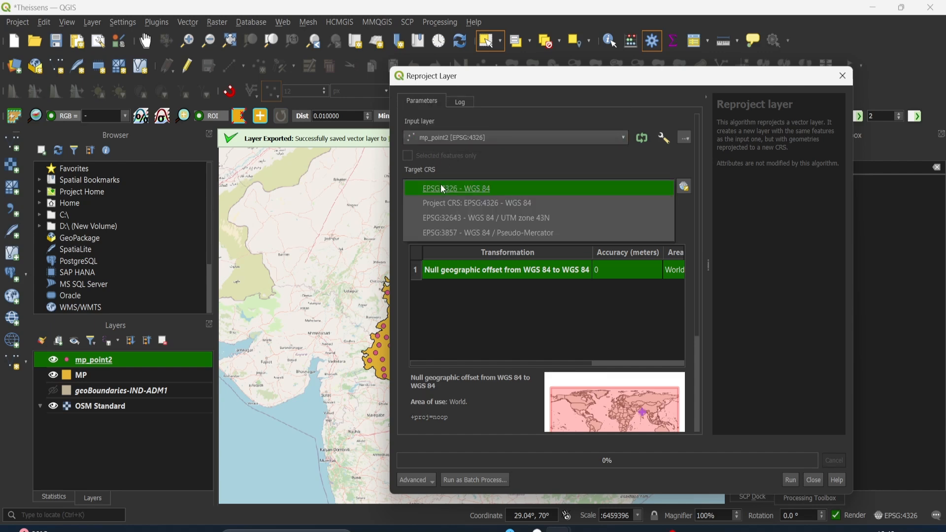
{"action": "left_click", "coordinate": [524, 218]}
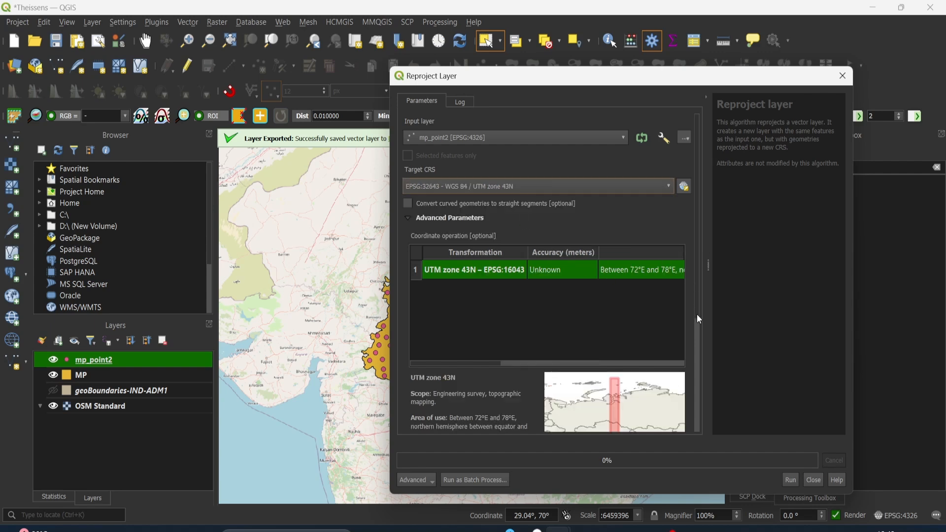
Run the reprojection with output to MP_Points_PCS.shp in the out folder, replacing the existing file, and hide the mp_point2 layer
{"action": "scroll", "coordinate": [696, 373], "scroll_direction": "down", "scroll_amount": 5}
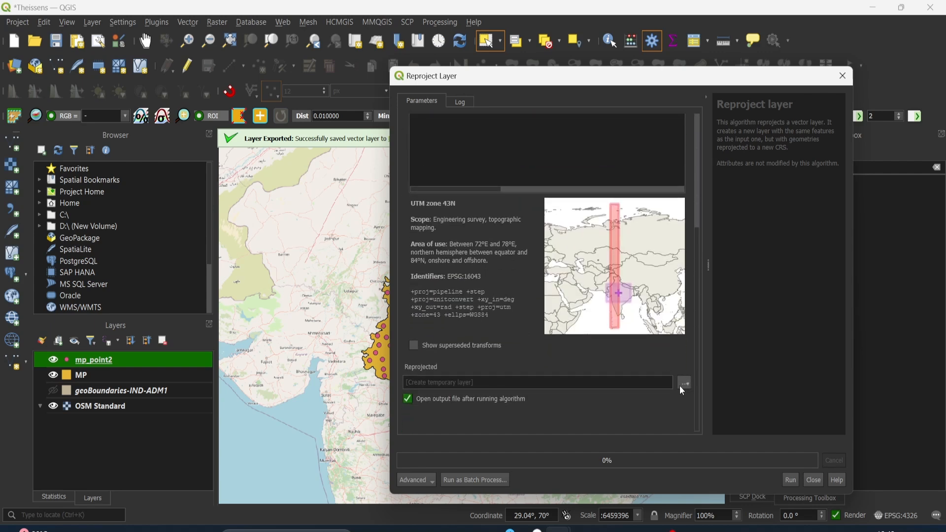
{"action": "left_click", "coordinate": [684, 383]}
{"action": "left_click", "coordinate": [696, 416]}
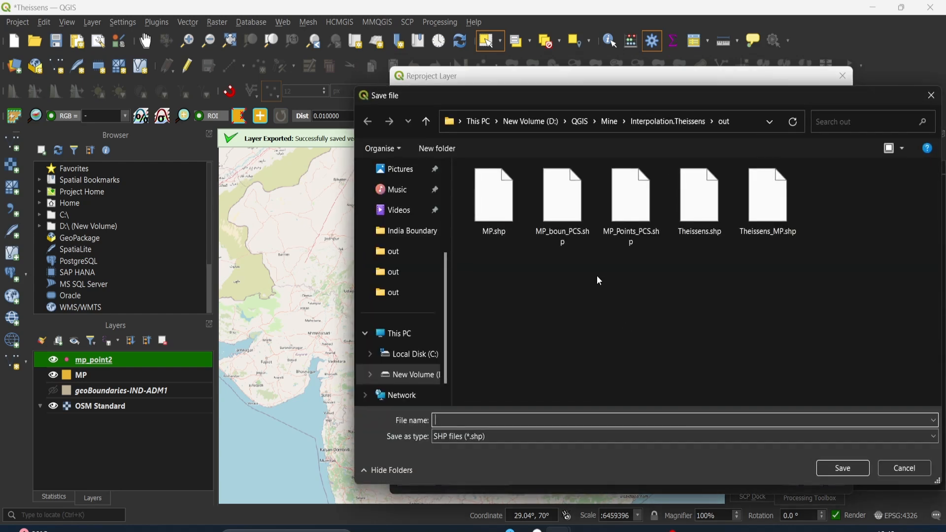
{"action": "left_click", "coordinate": [627, 226]}
{"action": "left_click", "coordinate": [846, 467]}
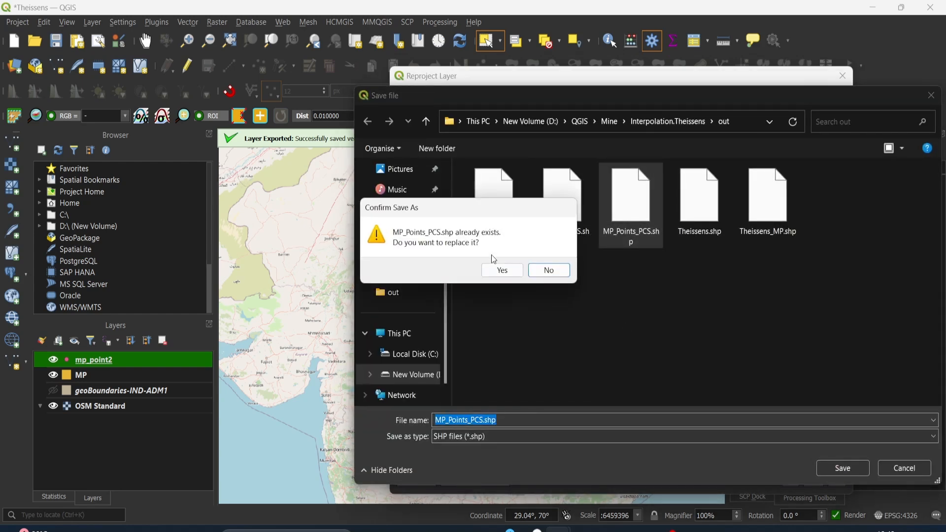
{"action": "left_click", "coordinate": [499, 268]}
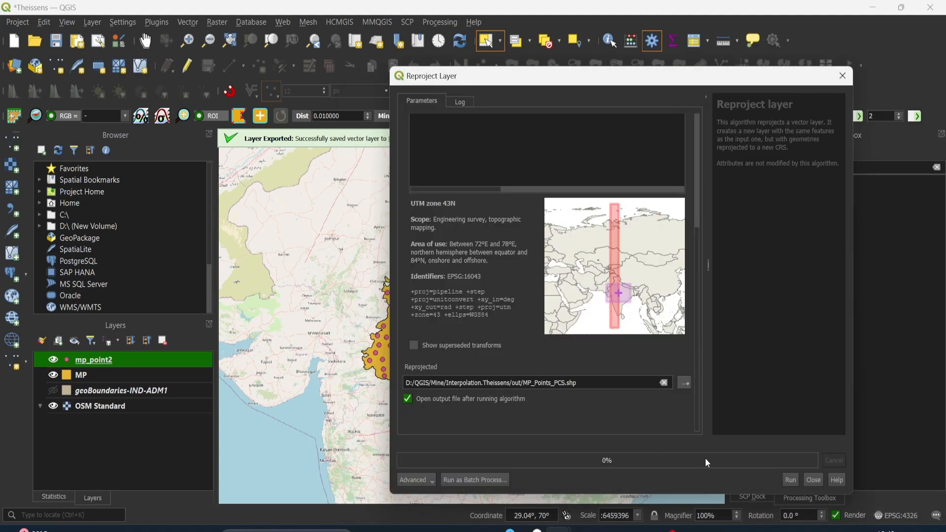
{"action": "left_click", "coordinate": [790, 480]}
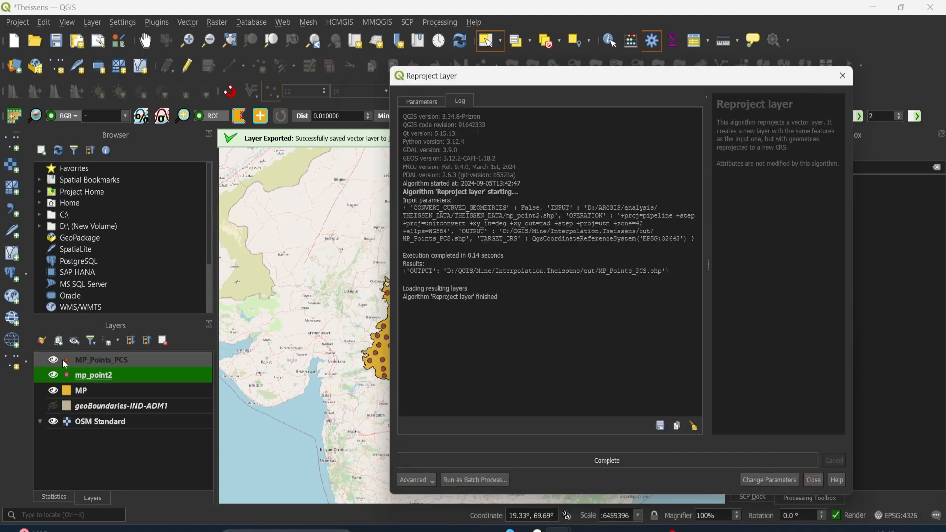
{"action": "left_click", "coordinate": [813, 480]}
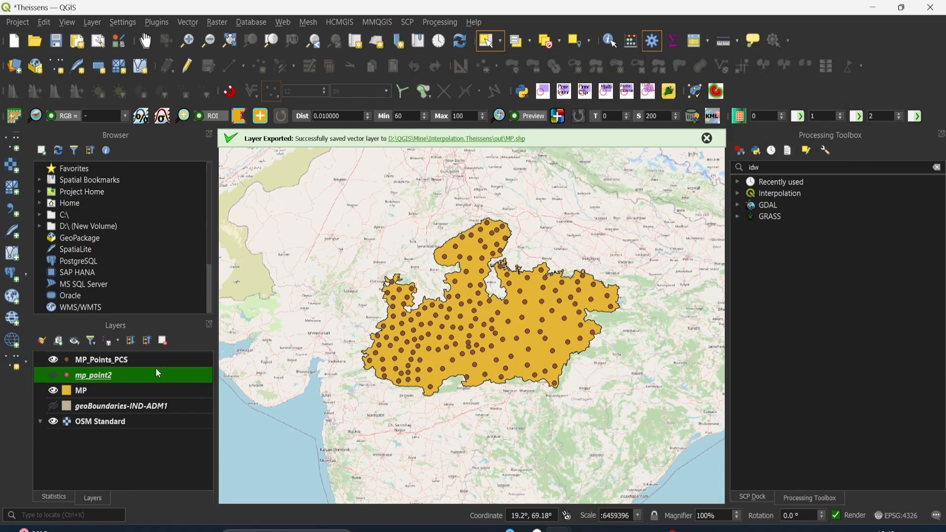
Set up a Reproject Layer run for the MP boundary with target CRS EPSG:32643 - WGS 84 / UTM zone 43N
{"action": "left_click", "coordinate": [189, 22]}
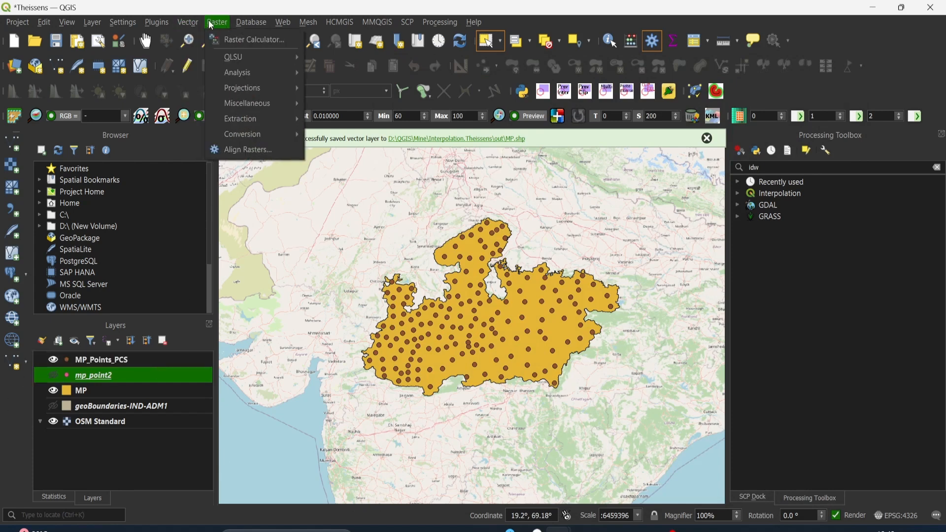
{"action": "mouse_move", "coordinate": [211, 134]}
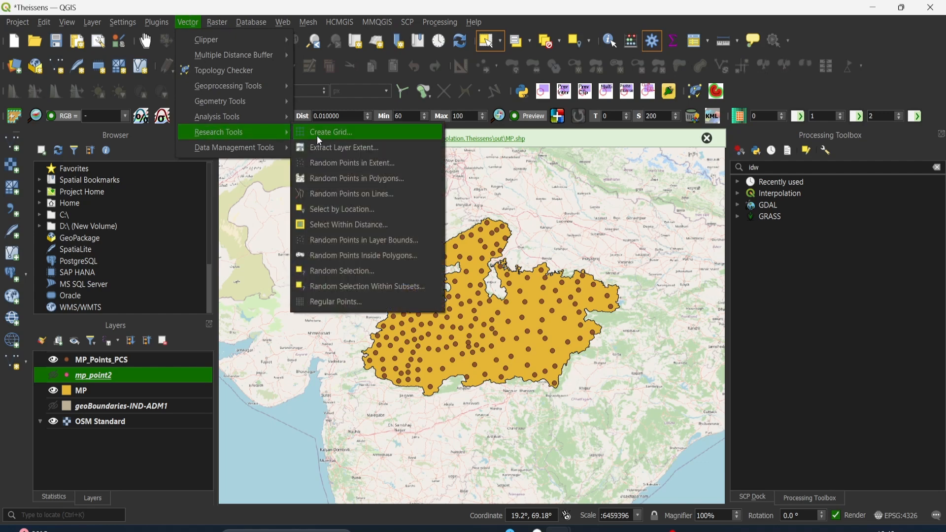
{"action": "mouse_move", "coordinate": [271, 148]}
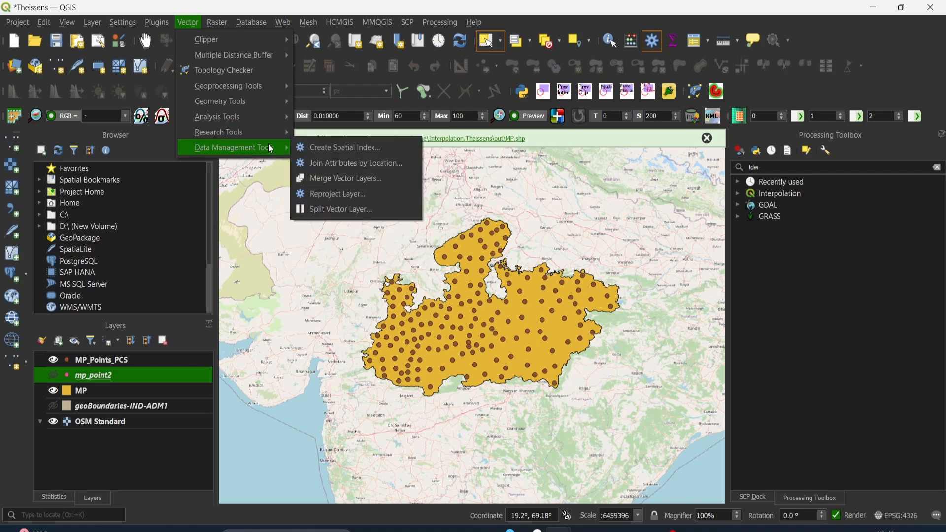
{"action": "left_click", "coordinate": [332, 196]}
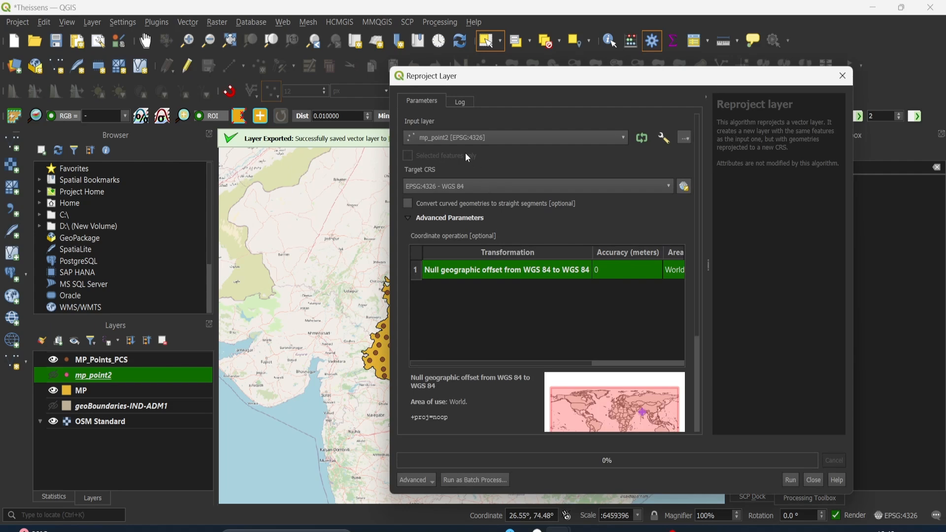
{"action": "left_click", "coordinate": [466, 141]}
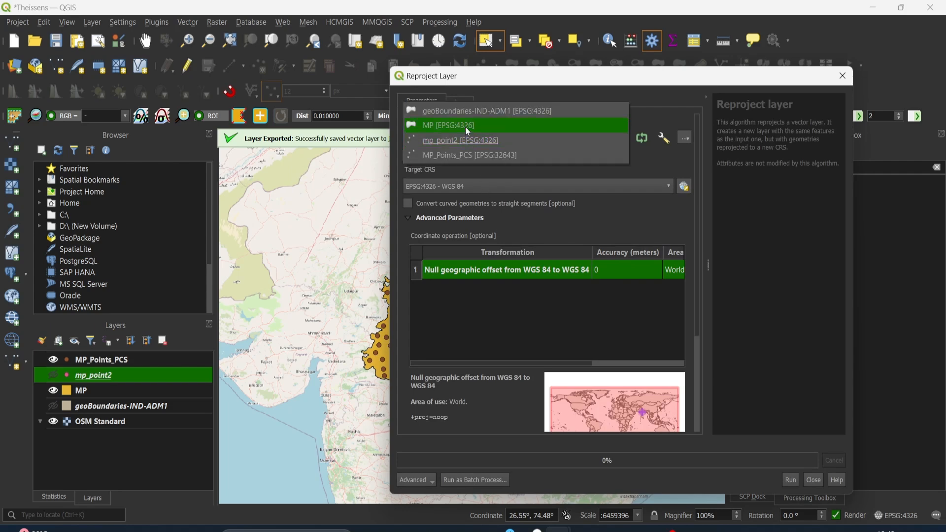
{"action": "left_click", "coordinate": [468, 126]}
{"action": "left_click", "coordinate": [459, 186]}
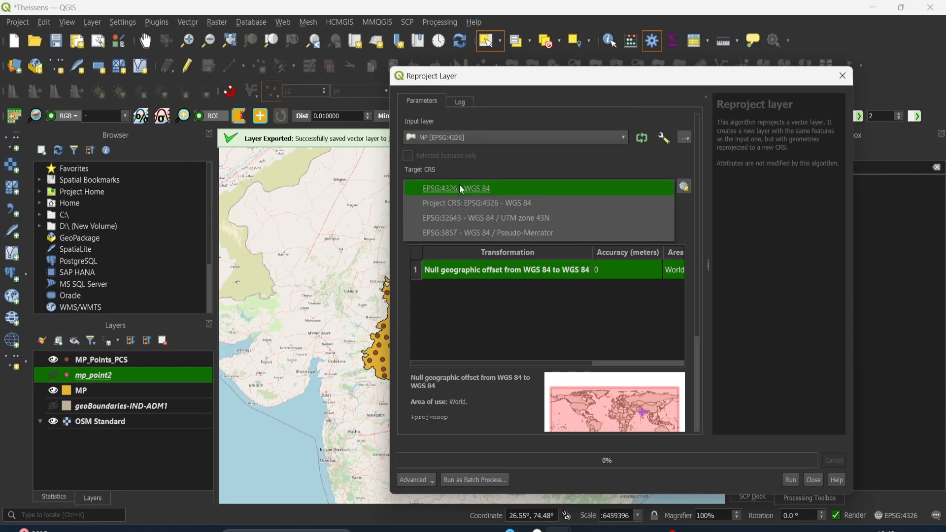
{"action": "left_click", "coordinate": [472, 221]}
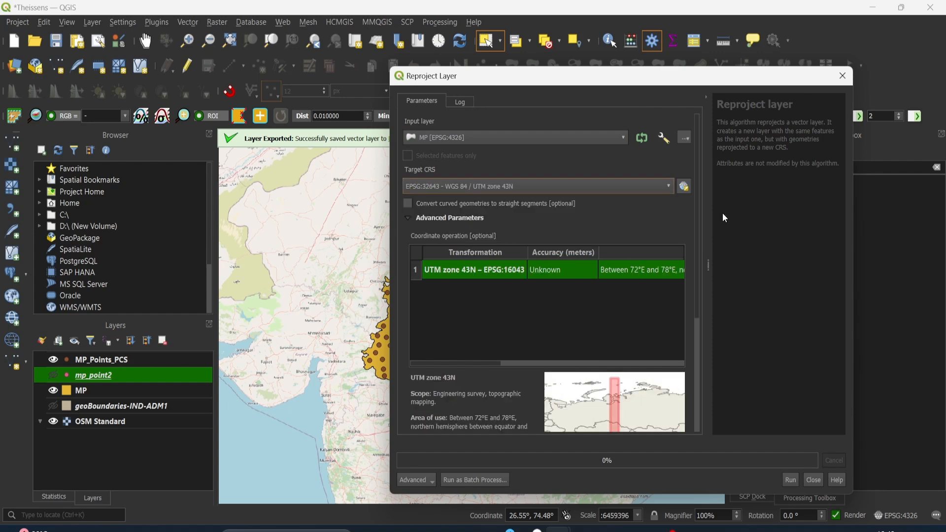
Run the boundary reprojection with output to MP_boun_PCS.shp in the out folder, replacing the existing file
{"action": "left_click_drag", "start_coordinate": [695, 264], "coordinate": [698, 416]}
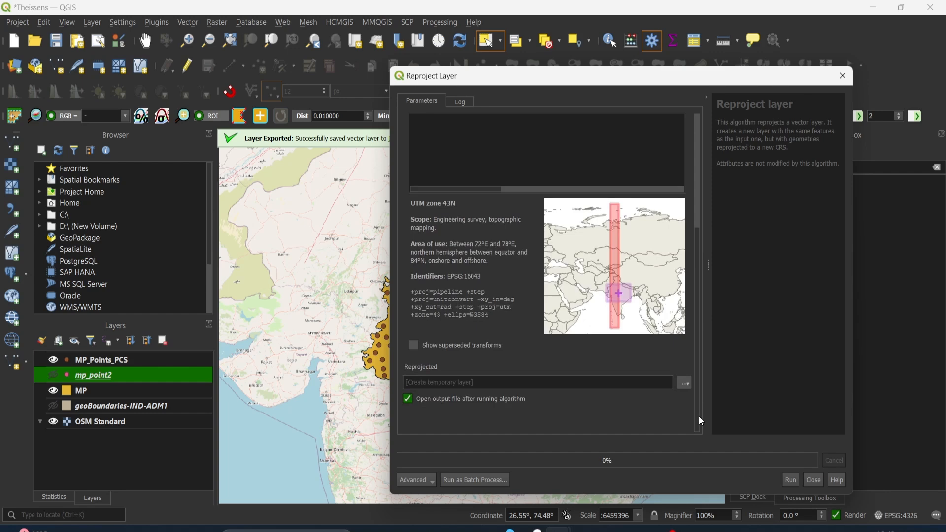
{"action": "left_click", "coordinate": [684, 383]}
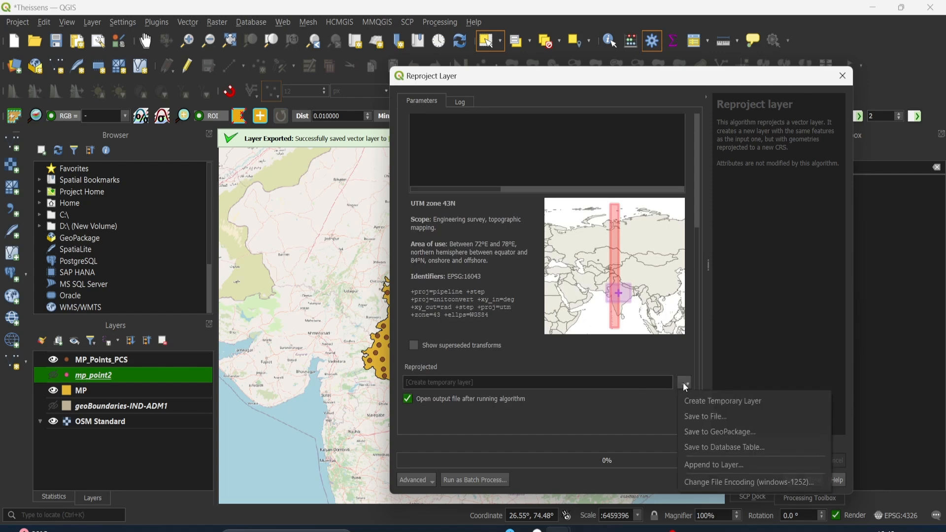
{"action": "left_click", "coordinate": [692, 416]}
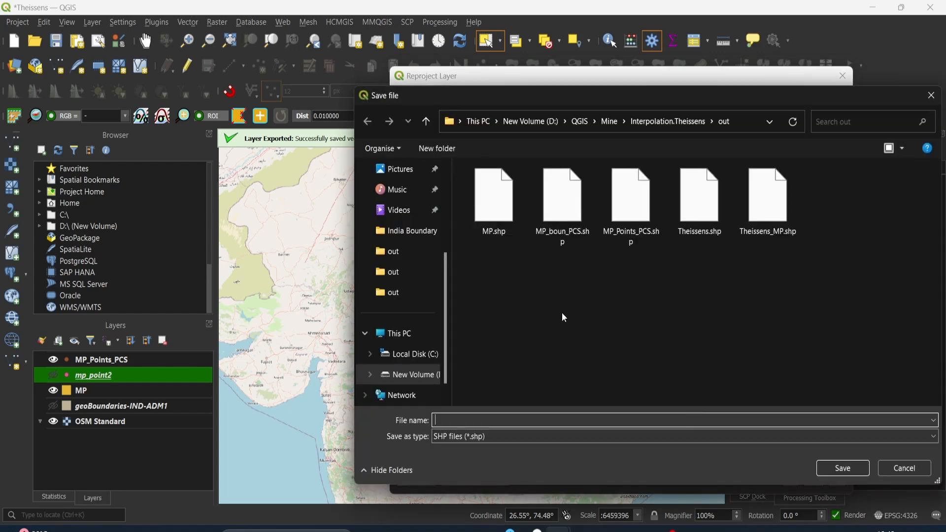
{"action": "left_click", "coordinate": [563, 219]}
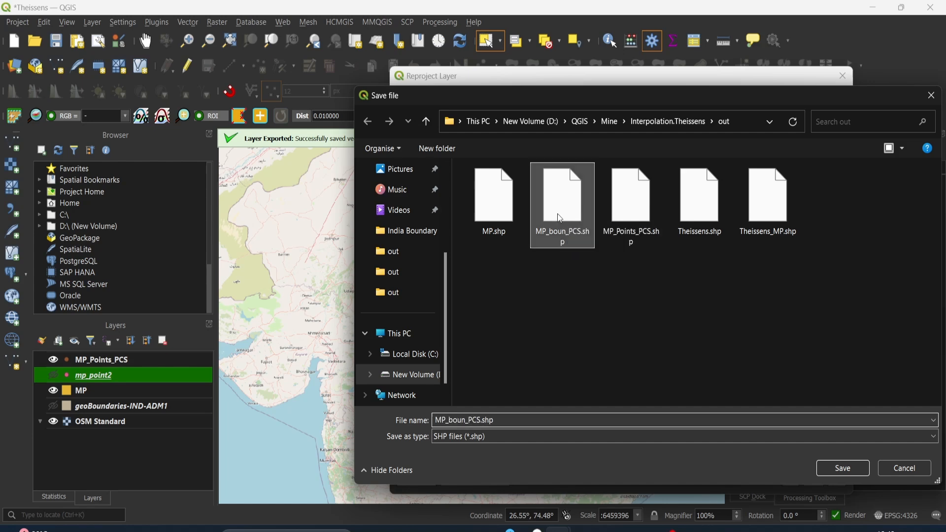
{"action": "left_click", "coordinate": [850, 466]}
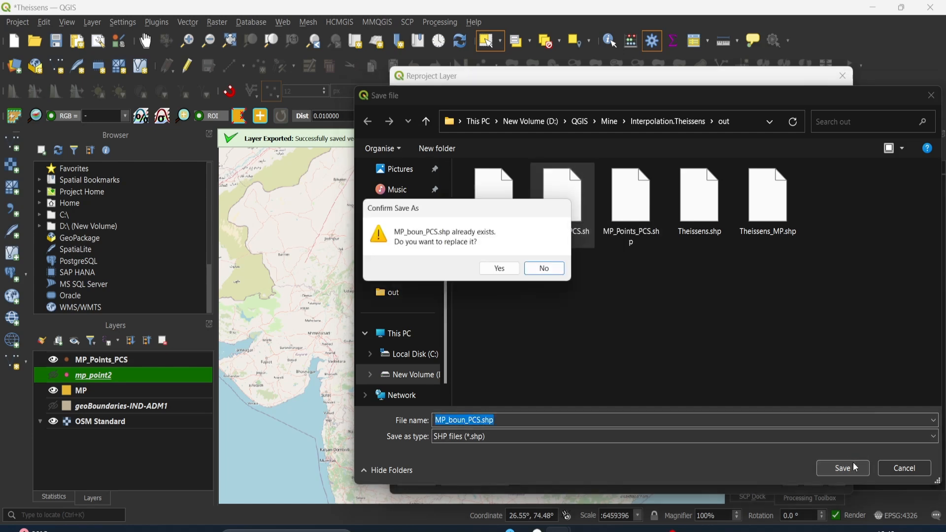
{"action": "left_click", "coordinate": [502, 272]}
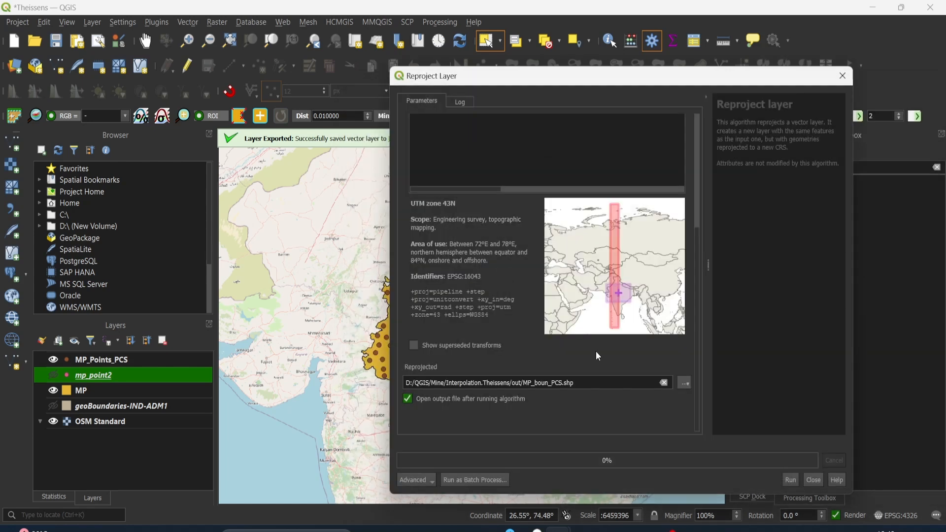
{"action": "left_click", "coordinate": [809, 483]}
{"action": "left_click", "coordinate": [811, 480]}
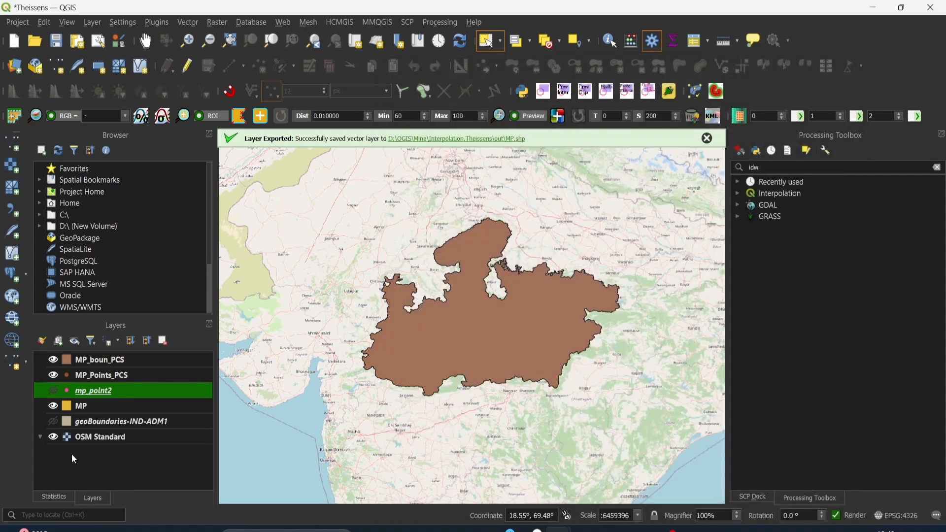
Hide the MP layer and place MP_Points_PCS above MP_boun_PCS in the layer order
{"action": "left_click", "coordinate": [54, 406]}
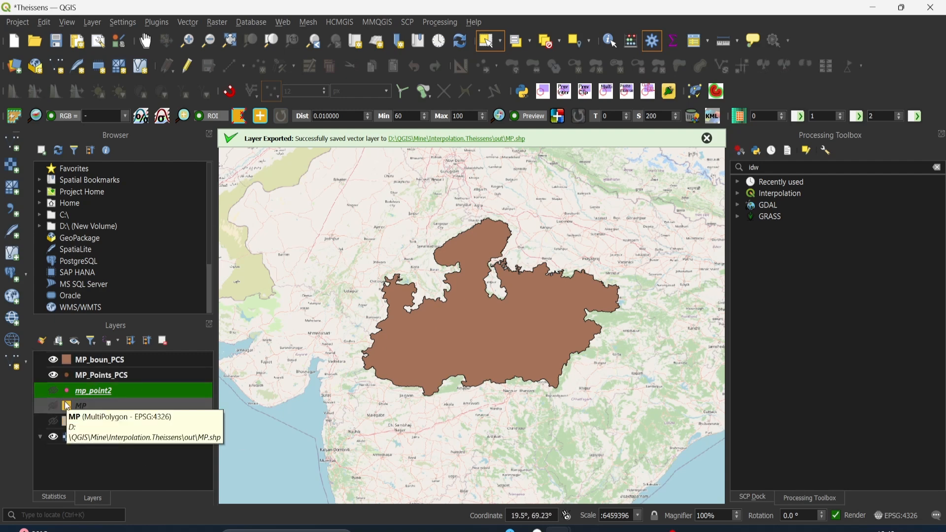
{"action": "mouse_move", "coordinate": [79, 391]}
{"action": "left_mouse_down"}
{"action": "mouse_move", "coordinate": [59, 349]}
{"action": "mouse_move", "coordinate": [76, 376]}
{"action": "mouse_move", "coordinate": [82, 347]}
{"action": "mouse_move", "coordinate": [90, 359]}
{"action": "left_mouse_up"}
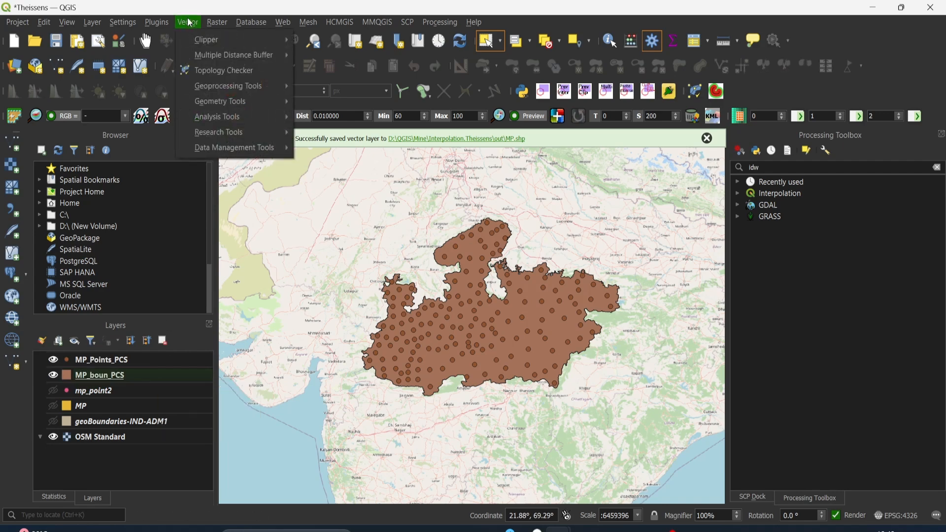
Set up a Voronoi Polygons run with MP_Points_PCS as the input layer
{"action": "mouse_move", "coordinate": [201, 100]}
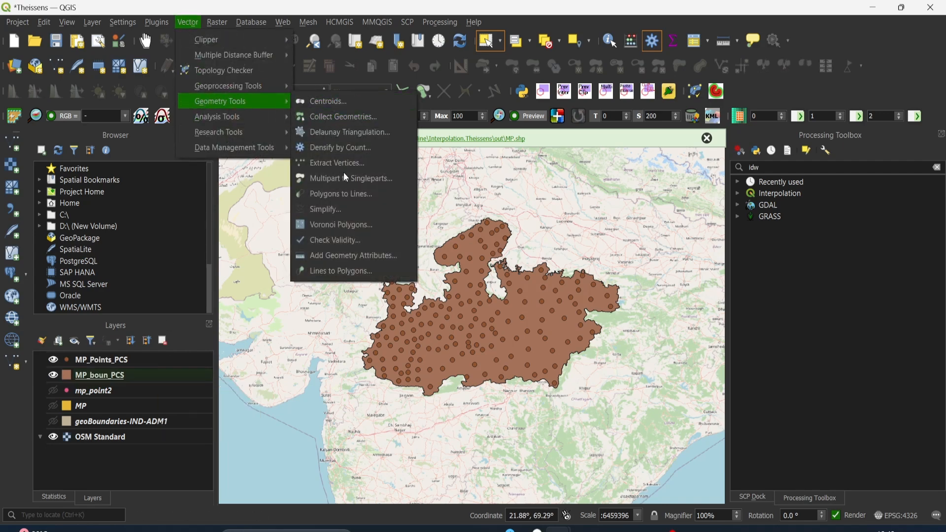
{"action": "left_click", "coordinate": [336, 228]}
{"action": "left_click", "coordinate": [435, 141]}
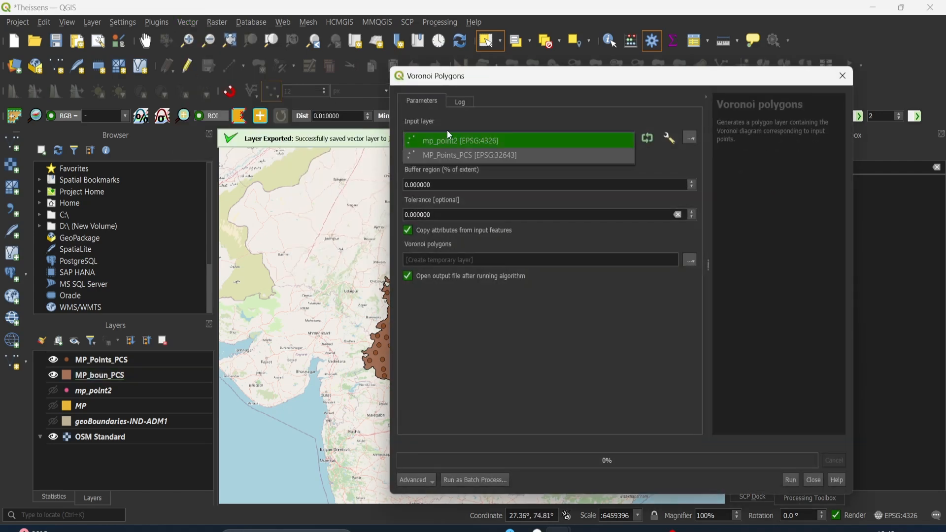
{"action": "left_click", "coordinate": [449, 156]}
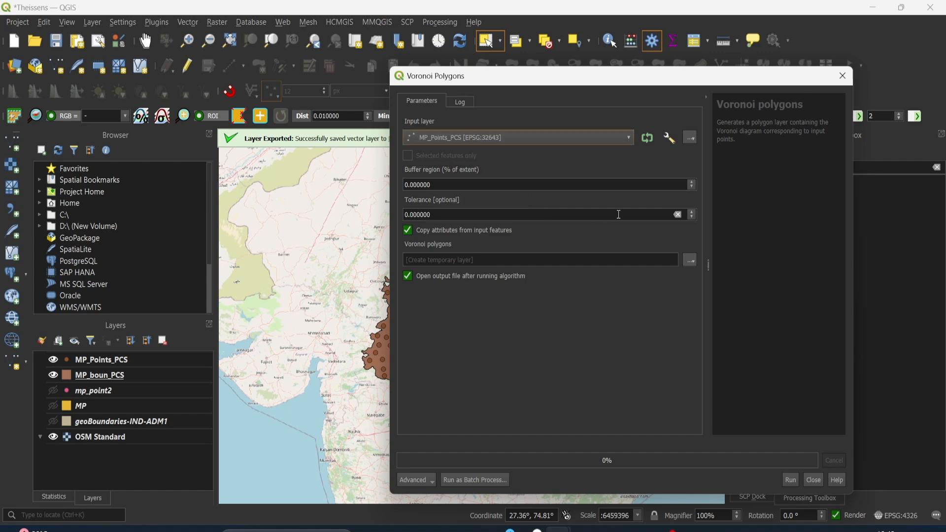
Check the point distribution on the map and set the Voronoi buffer region to 6 % of the extent
{"action": "left_click_drag", "start_coordinate": [613, 82], "coordinate": [659, 420]}
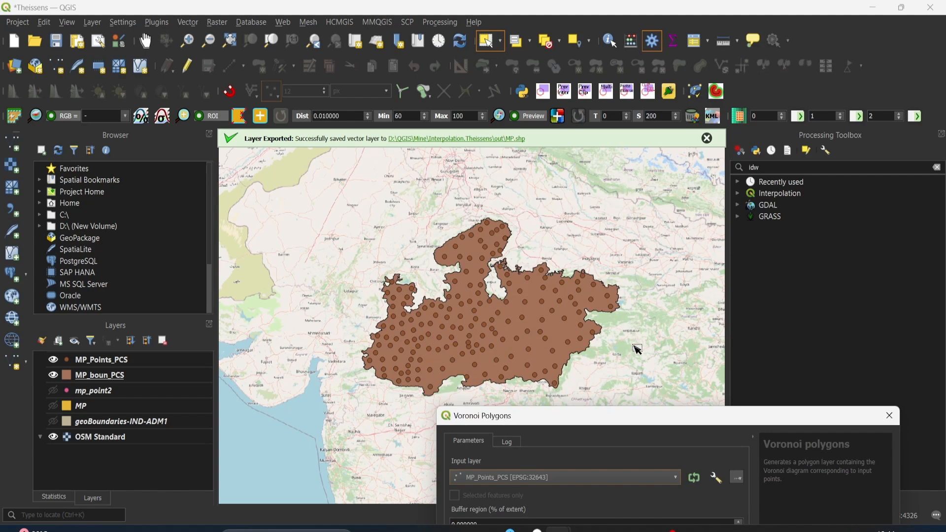
{"action": "scroll", "coordinate": [432, 395], "scroll_direction": "up", "scroll_amount": 1}
{"action": "scroll", "coordinate": [485, 226], "scroll_direction": "down", "scroll_amount": 1}
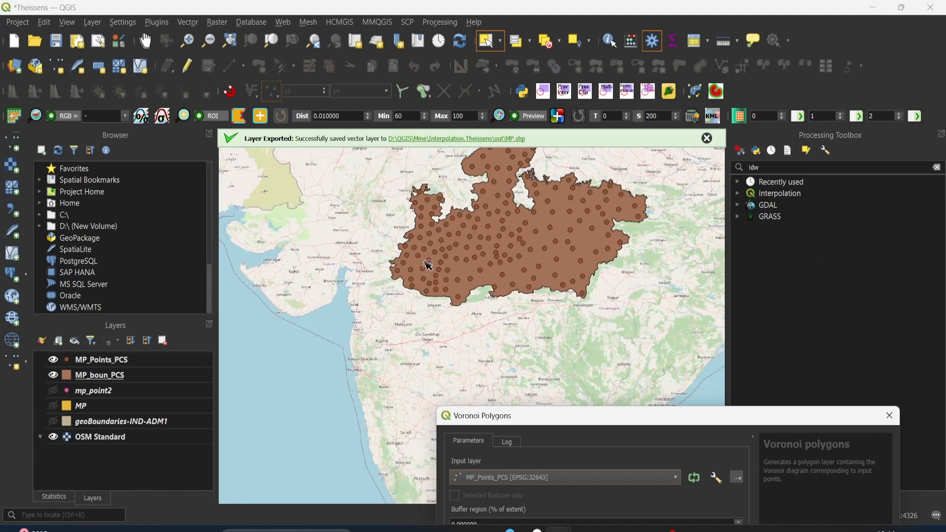
{"action": "left_click_drag", "start_coordinate": [420, 202], "coordinate": [413, 235]}
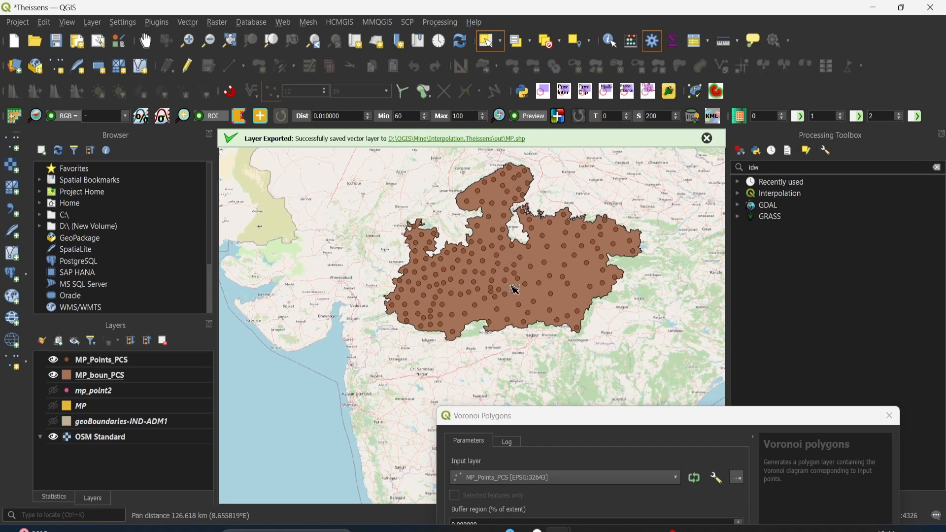
{"action": "left_click_drag", "start_coordinate": [536, 427], "coordinate": [514, 122]}
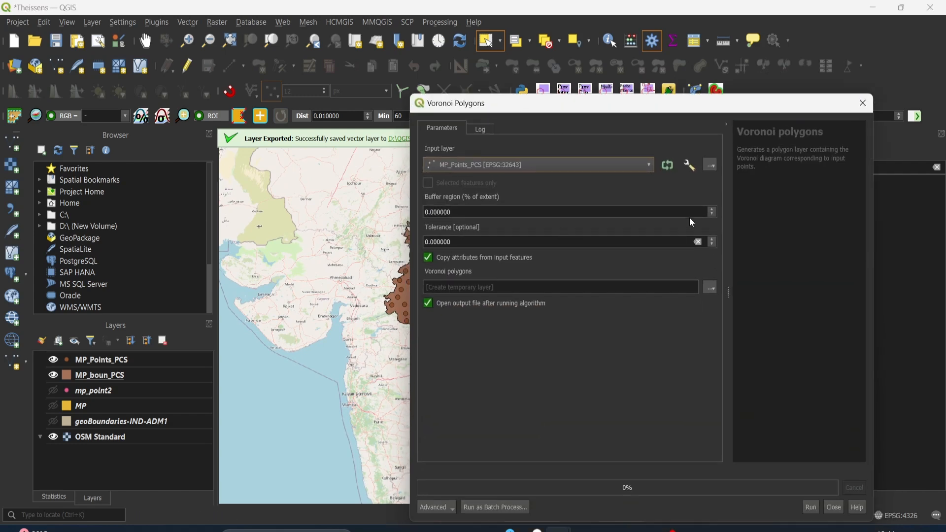
{"action": "left_click", "coordinate": [713, 210]}
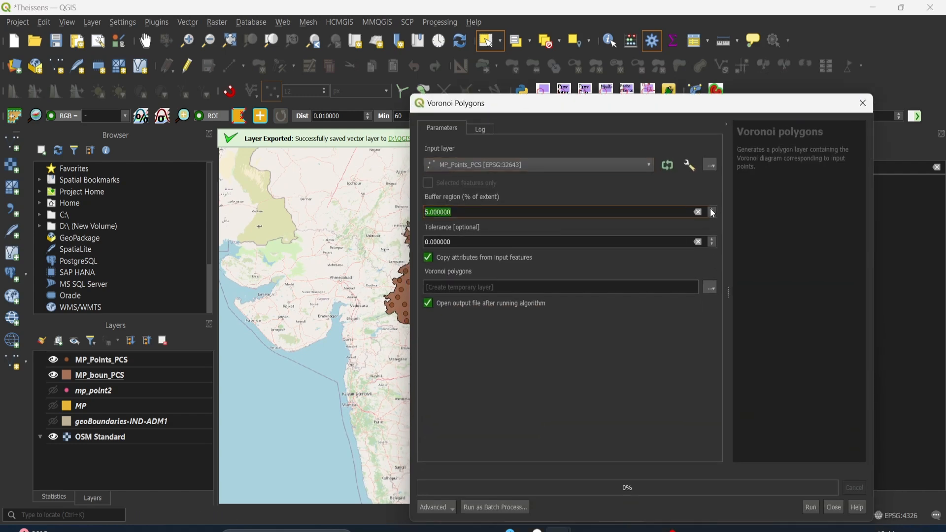
{"action": "left_click", "coordinate": [463, 211]}
{"action": "left_click", "coordinate": [712, 210]}
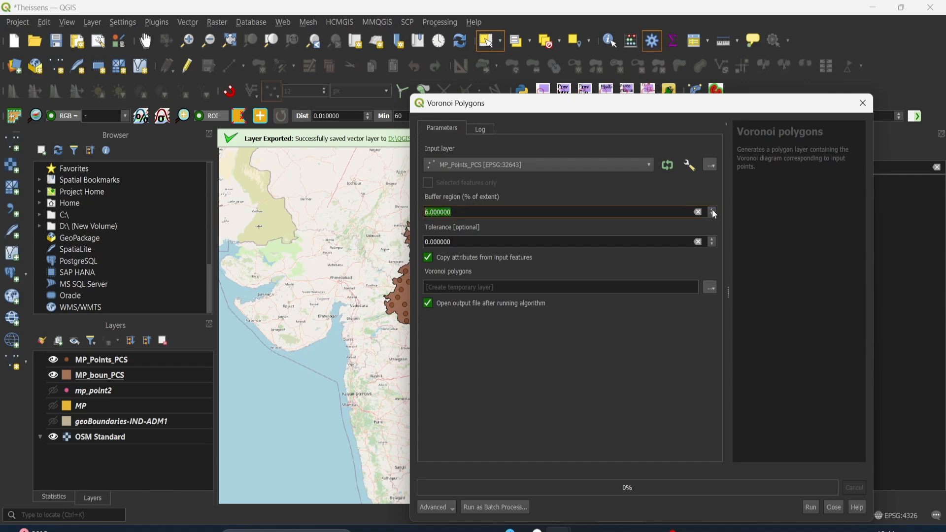
Run the Voronoi Polygons tool with output to Theissens.shp in the out folder, replacing the existing file
{"action": "left_click", "coordinate": [711, 285]}
{"action": "left_click", "coordinate": [717, 319]}
{"action": "left_click", "coordinate": [700, 242]}
{"action": "left_click", "coordinate": [842, 495]}
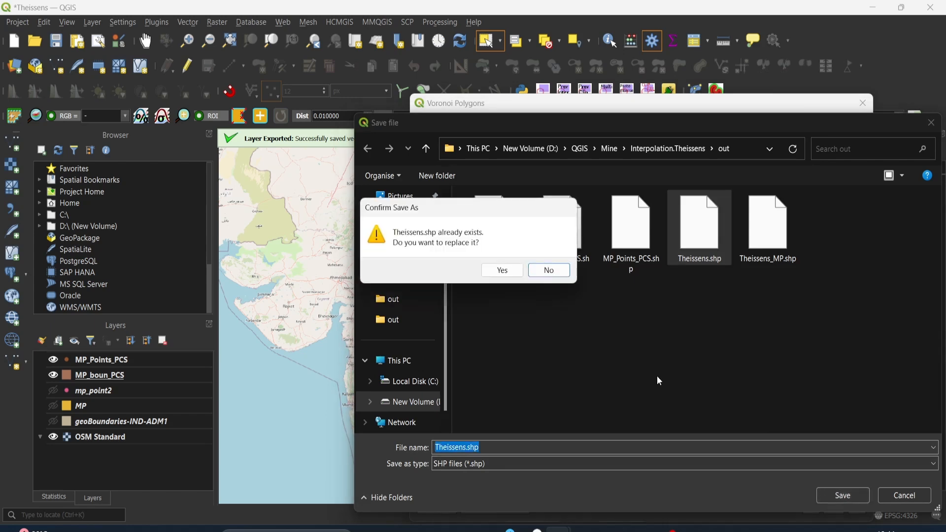
{"action": "left_click", "coordinate": [501, 274]}
{"action": "left_click", "coordinate": [815, 506]}
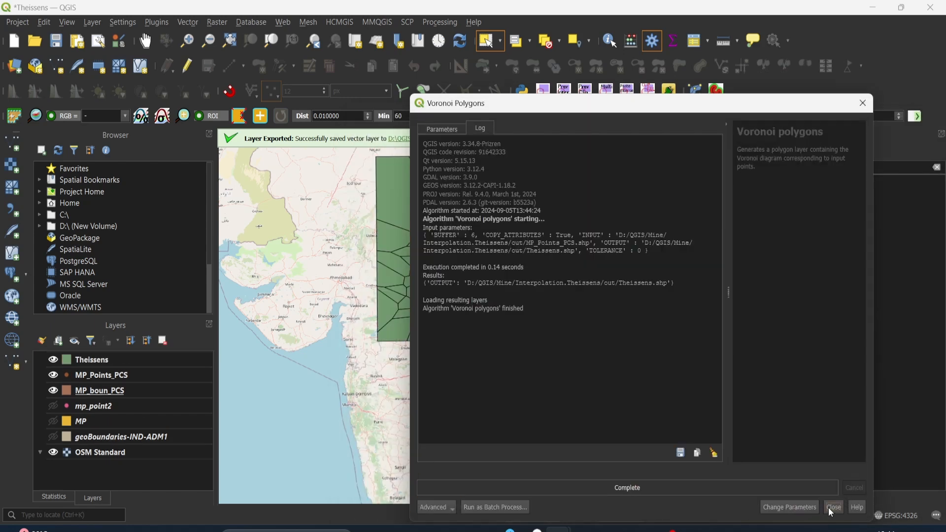
{"action": "left_click", "coordinate": [828, 507]}
Place the MP_boun_PCS layer above Theissens in the layer order
{"action": "left_click_drag", "start_coordinate": [521, 233], "coordinate": [521, 281]}
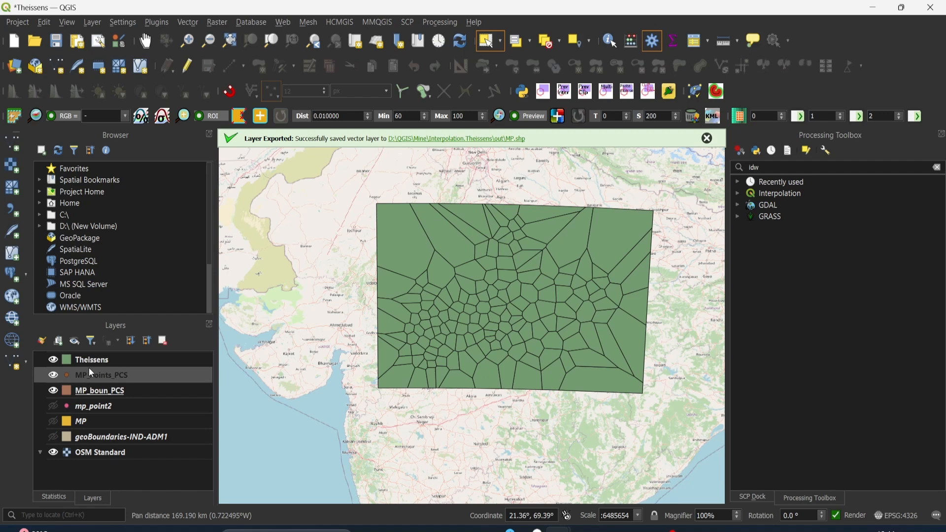
{"action": "left_click_drag", "start_coordinate": [93, 392], "coordinate": [93, 354]}
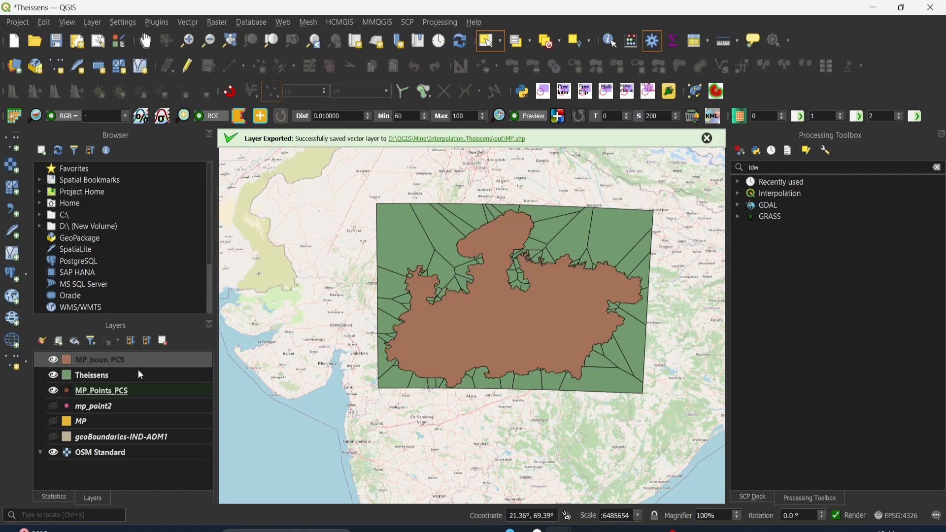
Examine the northern, western and southern edges of the boundary for full coverage by the Thiessen polygons
{"action": "scroll", "coordinate": [526, 216], "scroll_direction": "up", "scroll_amount": 1}
{"action": "scroll", "coordinate": [507, 212], "scroll_direction": "up", "scroll_amount": 1}
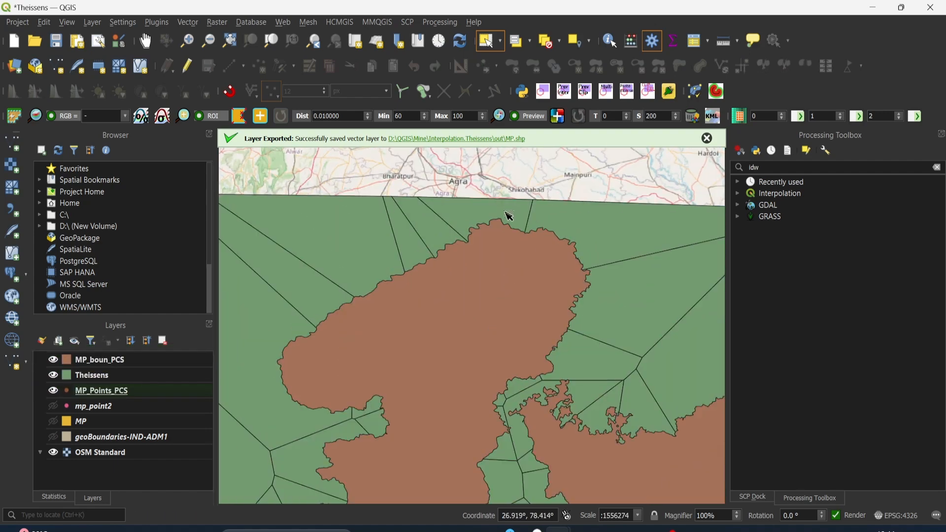
{"action": "scroll", "coordinate": [498, 212], "scroll_direction": "down", "scroll_amount": 1}
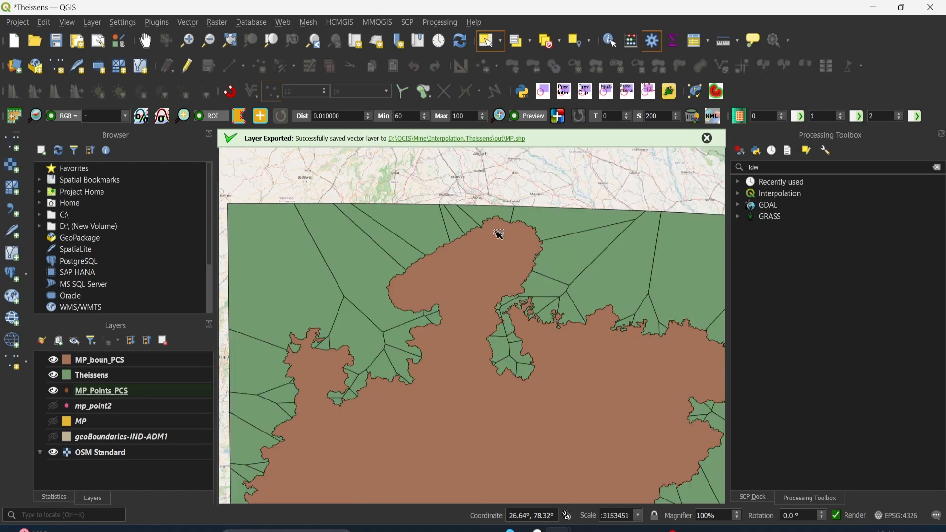
{"action": "left_click_drag", "start_coordinate": [498, 231], "coordinate": [519, 154]}
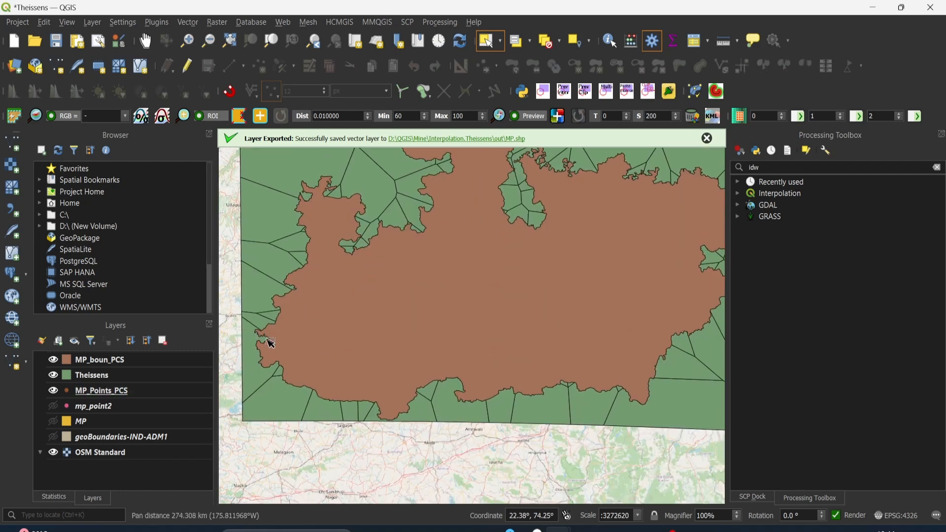
{"action": "scroll", "coordinate": [256, 340], "scroll_direction": "up", "scroll_amount": 1}
{"action": "scroll", "coordinate": [265, 360], "scroll_direction": "down", "scroll_amount": 1}
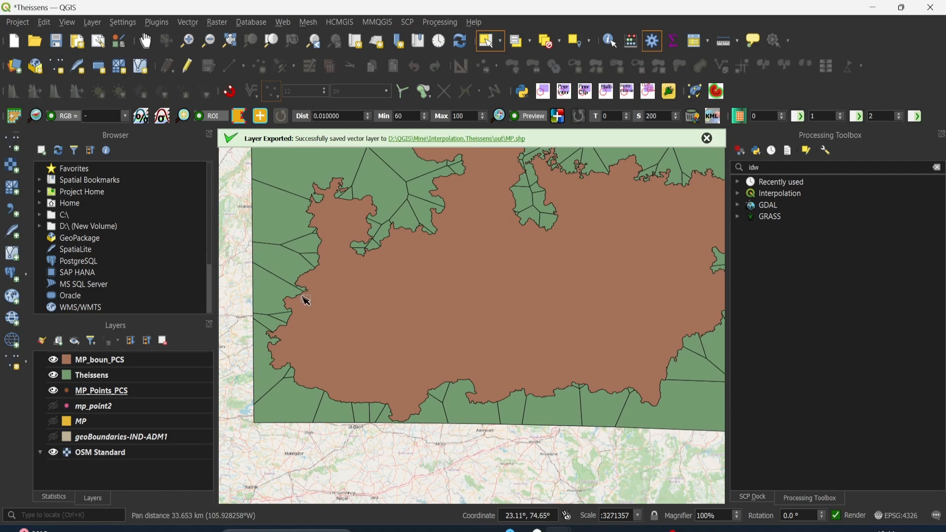
{"action": "left_click_drag", "start_coordinate": [331, 248], "coordinate": [276, 367]}
{"action": "scroll", "coordinate": [401, 391], "scroll_direction": "down", "scroll_amount": 2}
{"action": "left_click_drag", "start_coordinate": [418, 458], "coordinate": [414, 322]}
{"action": "scroll", "coordinate": [402, 364], "scroll_direction": "up", "scroll_amount": 2}
{"action": "scroll", "coordinate": [344, 368], "scroll_direction": "up", "scroll_amount": 1}
{"action": "scroll", "coordinate": [405, 287], "scroll_direction": "down", "scroll_amount": 2}
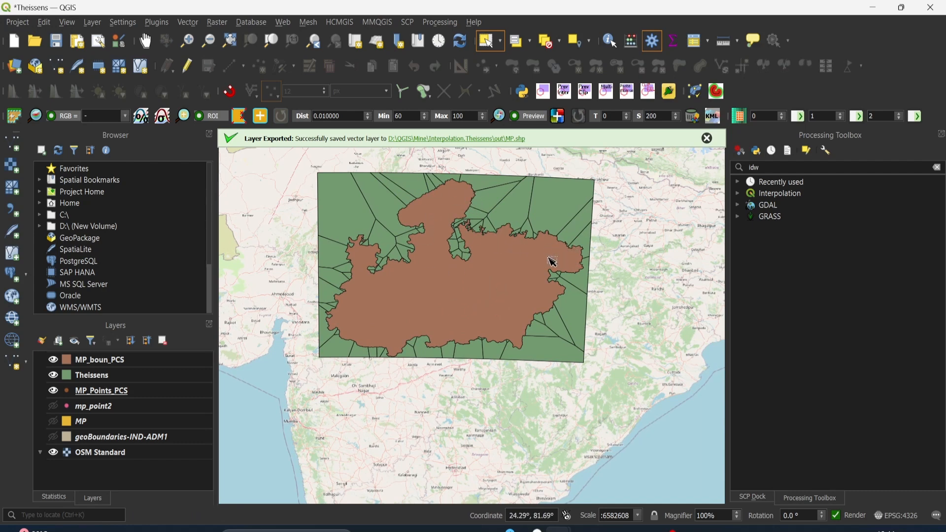
Set up a Clip run with Theissens as the input layer and MP_boun_PCS as the overlay layer
{"action": "left_click", "coordinate": [186, 22]}
{"action": "mouse_move", "coordinate": [197, 93]}
{"action": "left_click", "coordinate": [358, 104]}
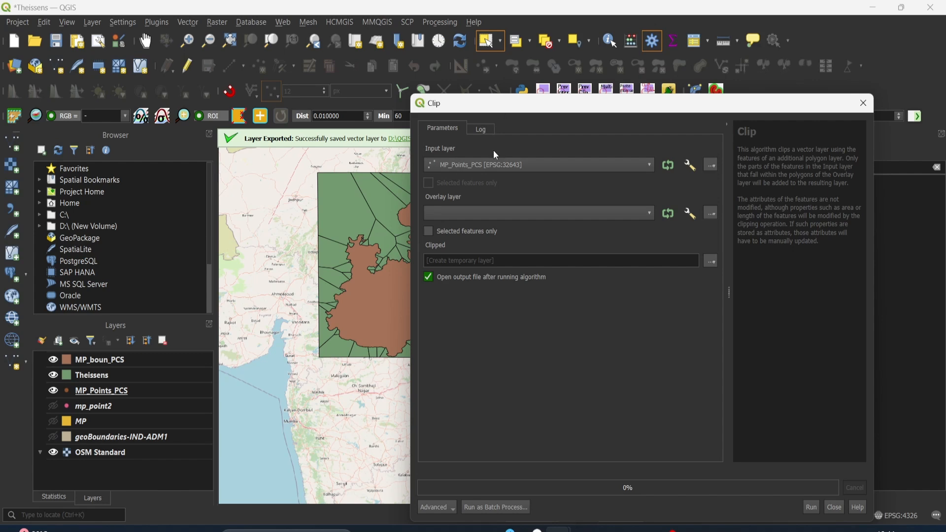
{"action": "left_click", "coordinate": [494, 164]}
{"action": "left_click", "coordinate": [486, 182]}
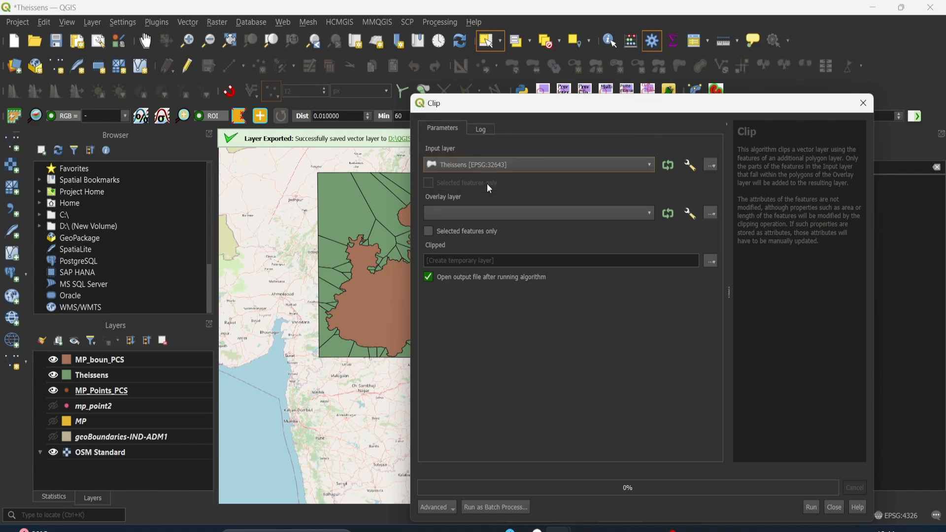
{"action": "left_click", "coordinate": [455, 212]}
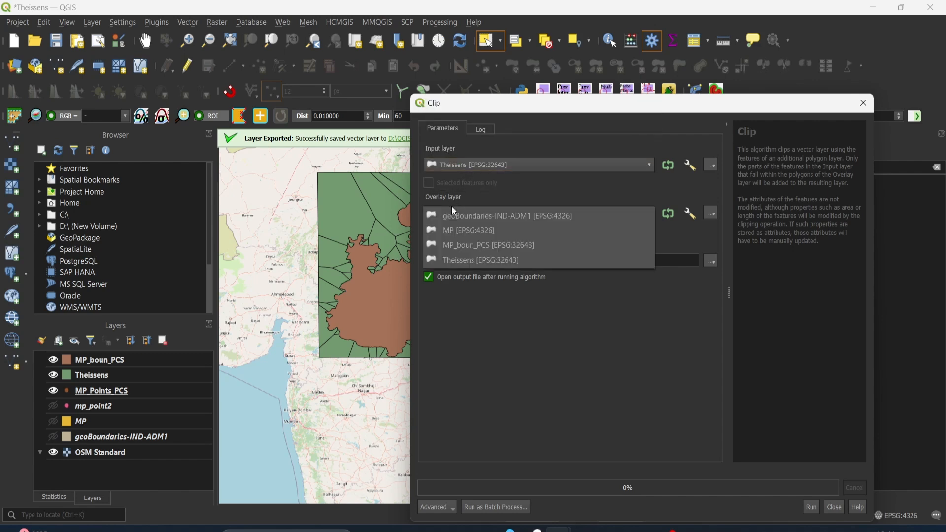
{"action": "left_click", "coordinate": [465, 245]}
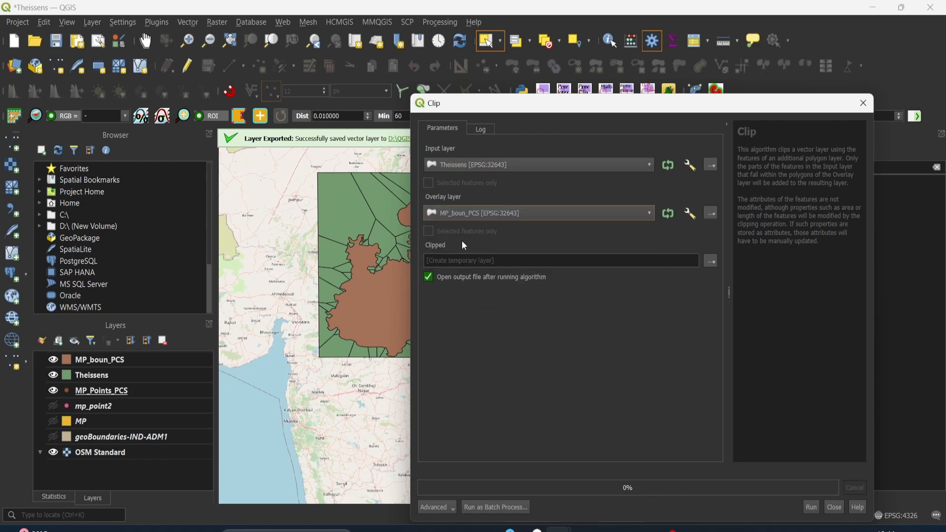
Set the clip output to Theissens_MP.shp in the out folder, replacing the existing file
{"action": "left_click", "coordinate": [709, 261]}
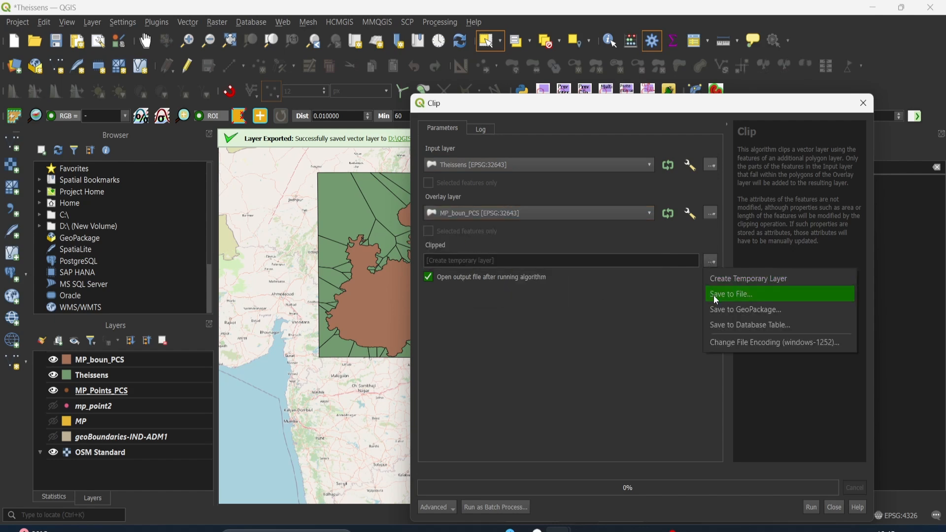
{"action": "left_click", "coordinate": [713, 295]}
{"action": "left_click", "coordinate": [768, 231]}
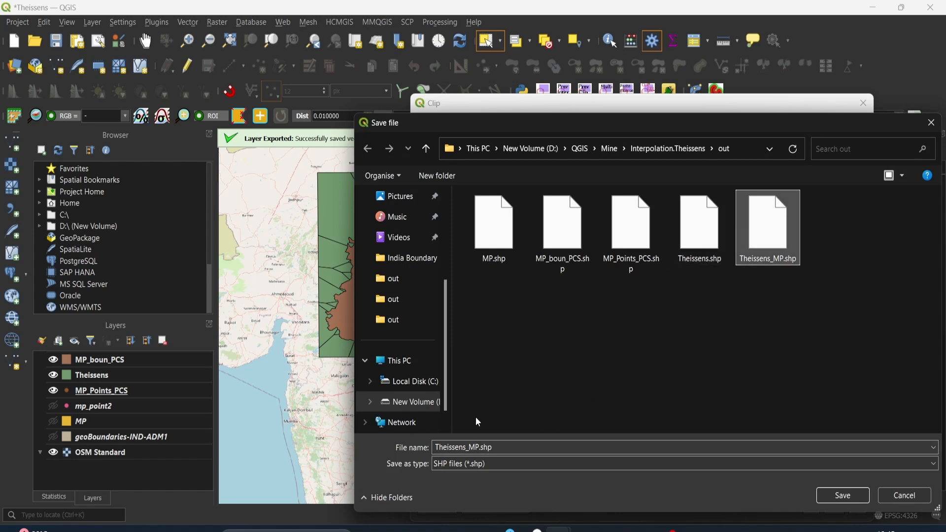
{"action": "left_click", "coordinate": [837, 498]}
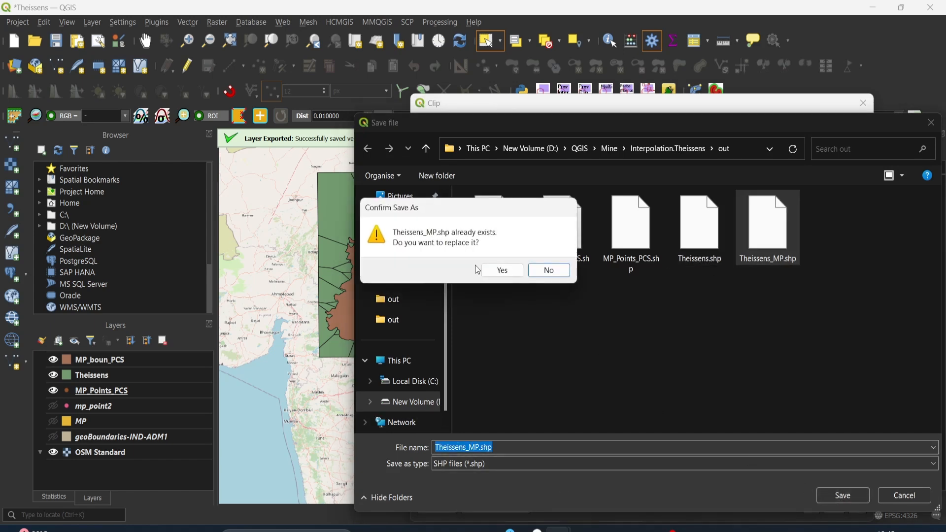
{"action": "left_click", "coordinate": [495, 270]}
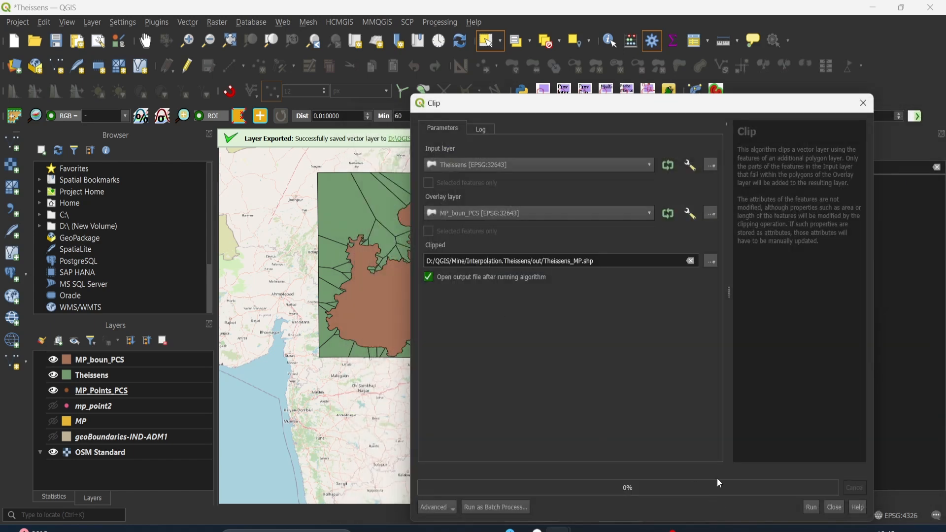
Run the clip and hide the MP_boun_PCS and Theissens layers
{"action": "left_click", "coordinate": [814, 506]}
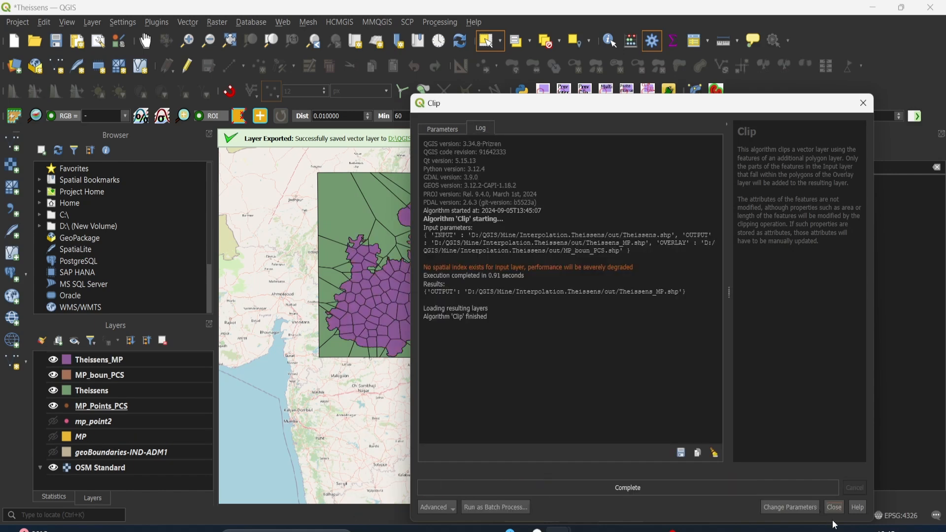
{"action": "left_click", "coordinate": [836, 507]}
{"action": "left_click", "coordinate": [52, 375]}
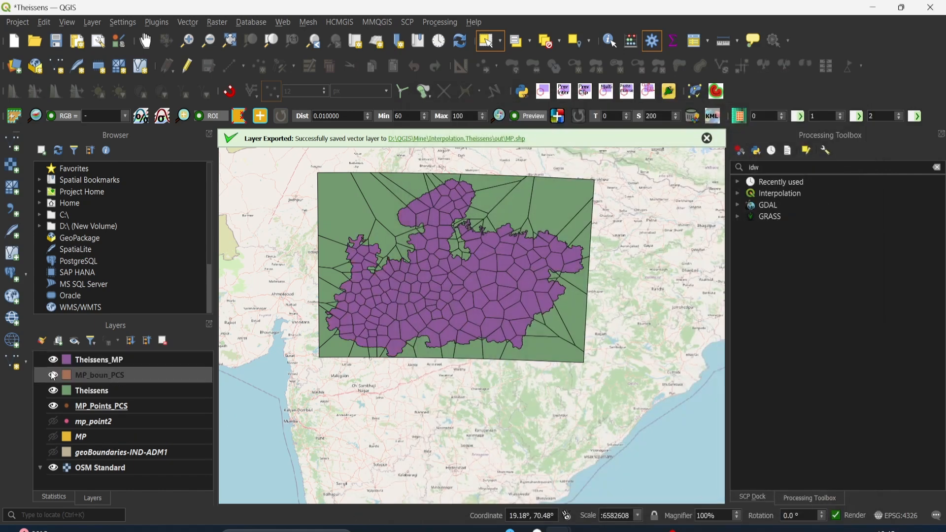
{"action": "left_click", "coordinate": [53, 390]}
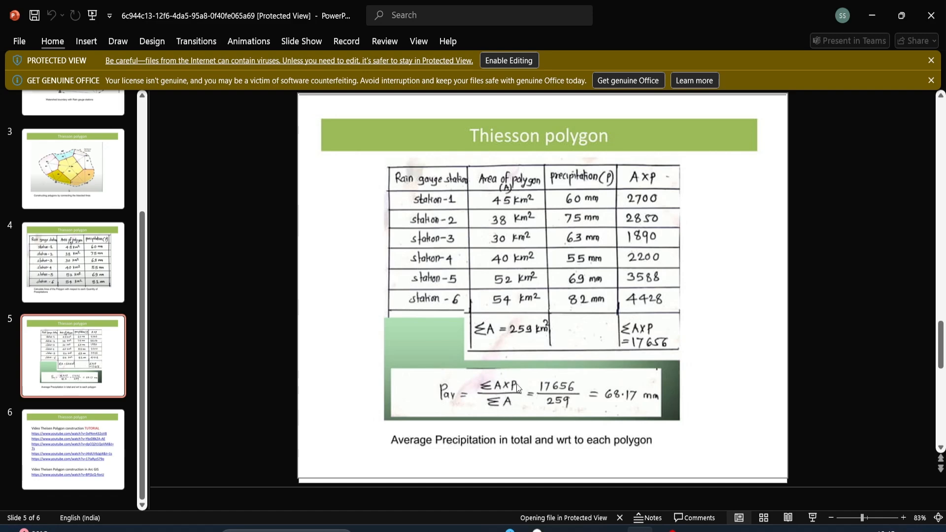
Switch from the PowerPoint slides back to QGIS and open the attribute table of Theissens_MP
{"action": "left_click", "coordinate": [877, 25]}
{"action": "left_click", "coordinate": [140, 359]}
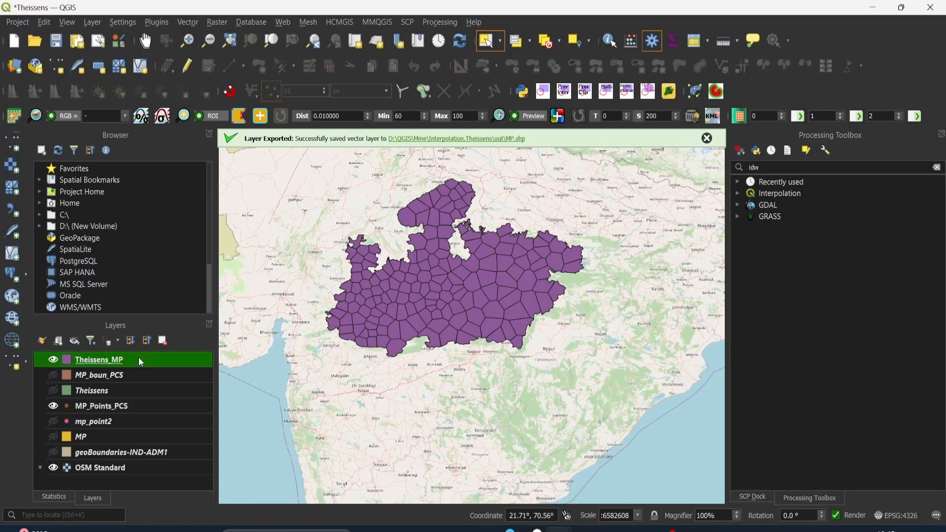
{"action": "right_click", "coordinate": [138, 356]}
{"action": "left_click", "coordinate": [166, 203]}
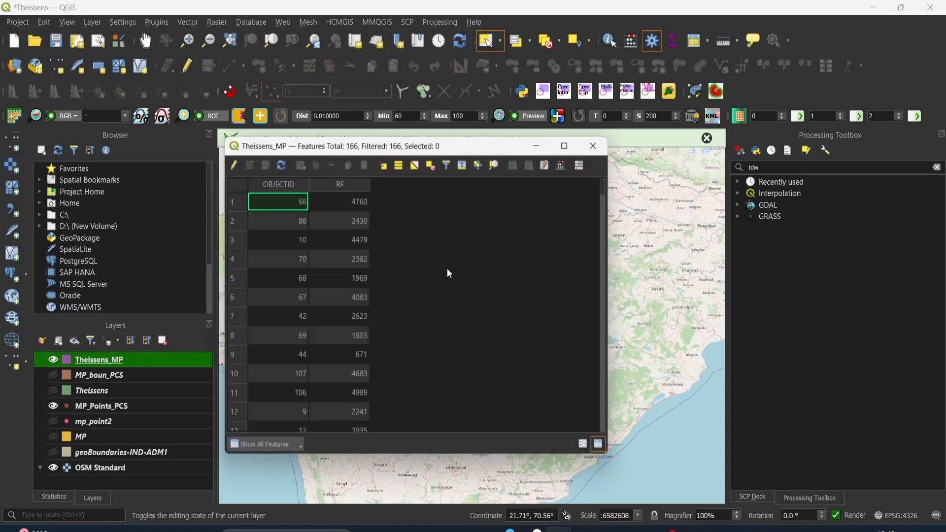
{"action": "left_click_drag", "start_coordinate": [382, 152], "coordinate": [497, 122]}
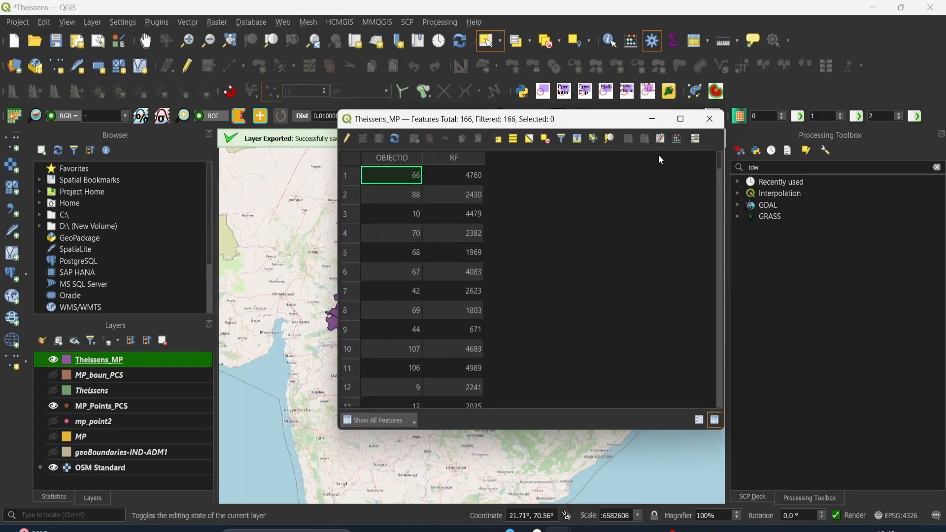
Define a new field named area of type Decimal number (real) in the Theissens_MP field calculator
{"action": "left_click", "coordinate": [676, 140]}
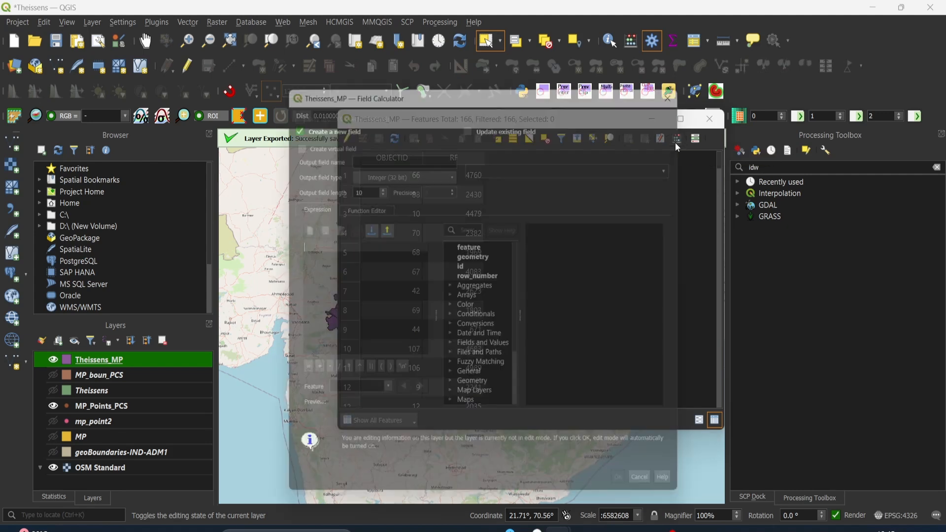
{"action": "left_click", "coordinate": [367, 153]}
{"action": "type", "text": "area"}
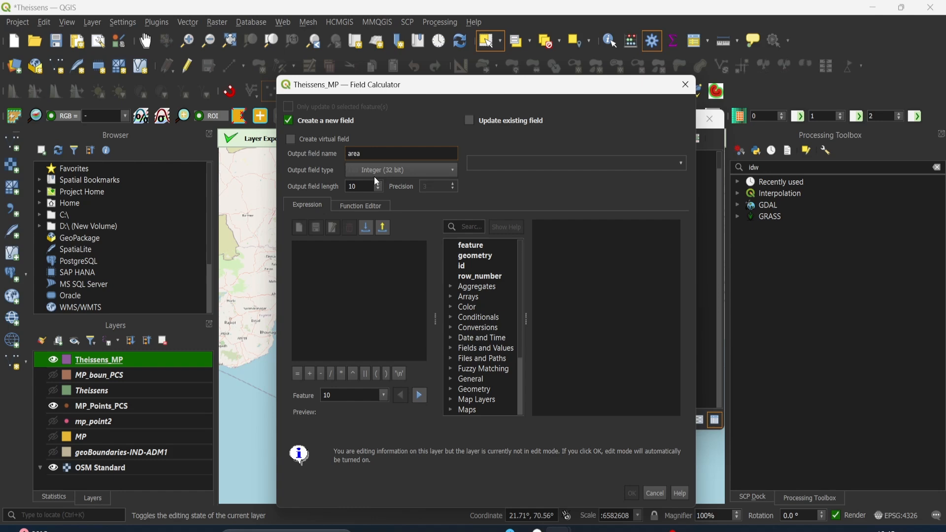
{"action": "left_click", "coordinate": [375, 175]}
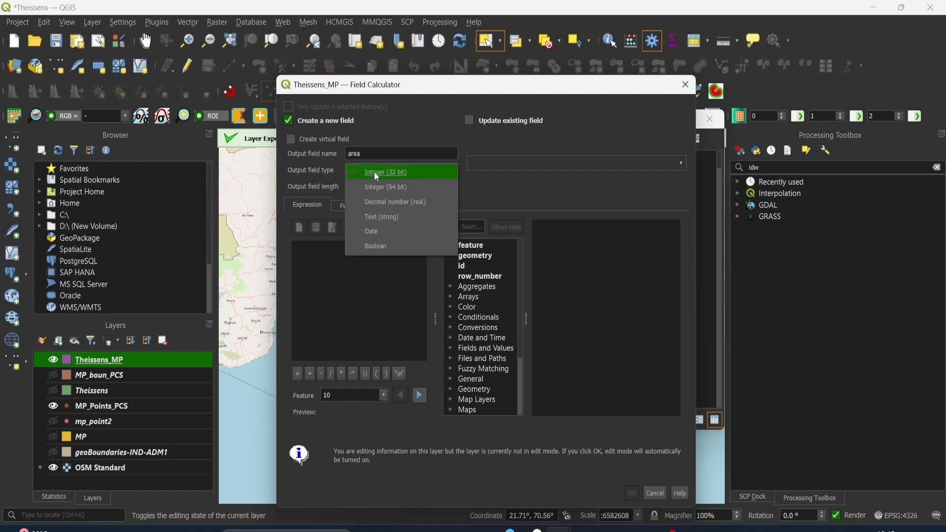
{"action": "left_click", "coordinate": [392, 202]}
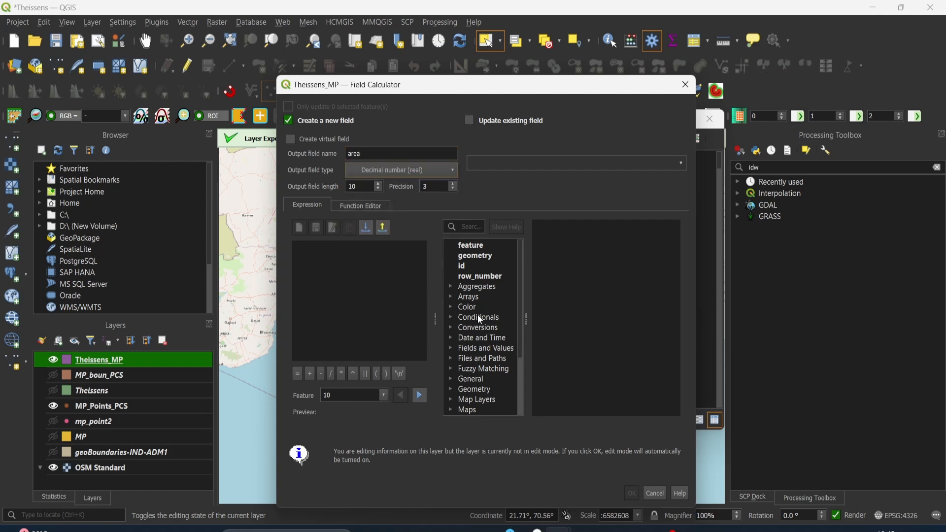
Insert the $area geometry function into the expression for the new area field
{"action": "scroll", "coordinate": [480, 317], "scroll_direction": "down", "scroll_amount": 2}
{"action": "scroll", "coordinate": [466, 315], "scroll_direction": "down", "scroll_amount": 1}
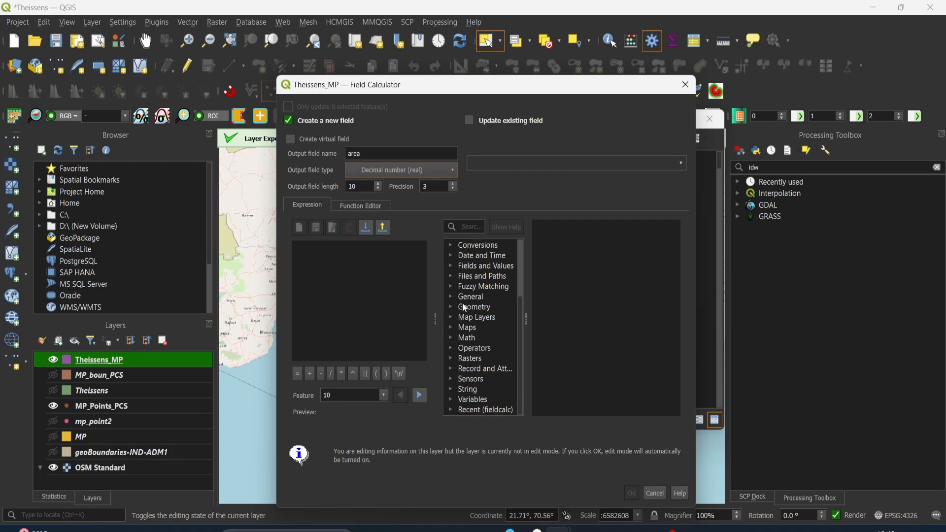
{"action": "double_click", "coordinate": [455, 310]}
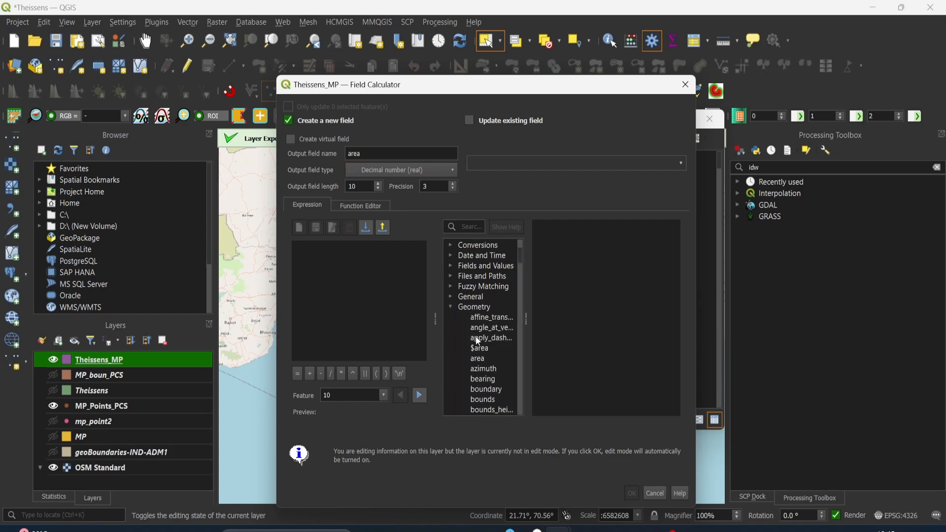
{"action": "double_click", "coordinate": [483, 349]}
{"action": "left_click_drag", "start_coordinate": [499, 92], "coordinate": [502, 47]}
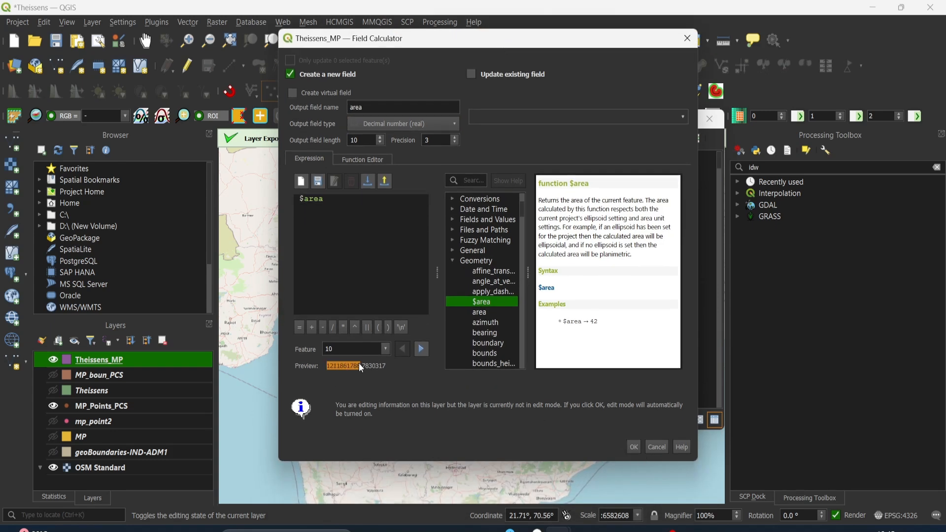
{"action": "left_click", "coordinate": [327, 370]}
Divide the $area expression by 1000000 and create the area field in the Theissens_MP attribute table
{"action": "left_click", "coordinate": [339, 199]}
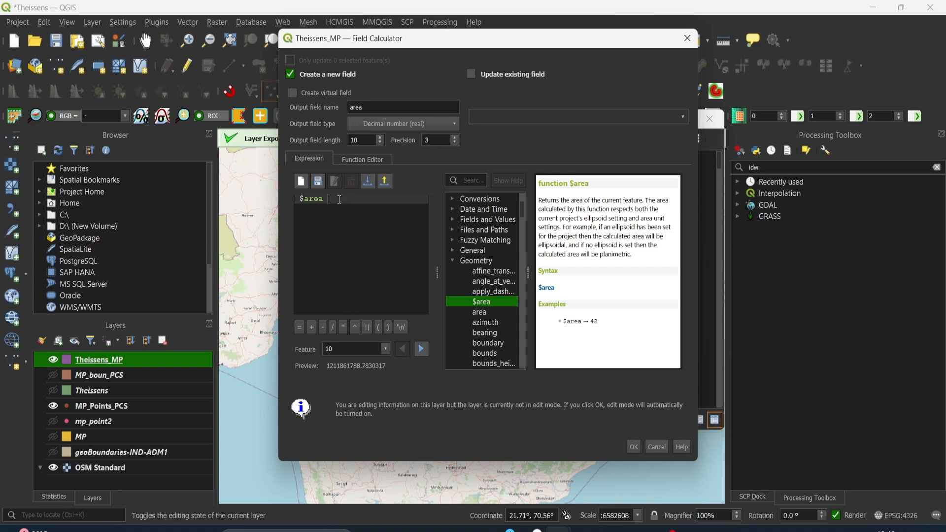
{"action": "type", "text": "/1000000"}
{"action": "left_click", "coordinate": [634, 447]}
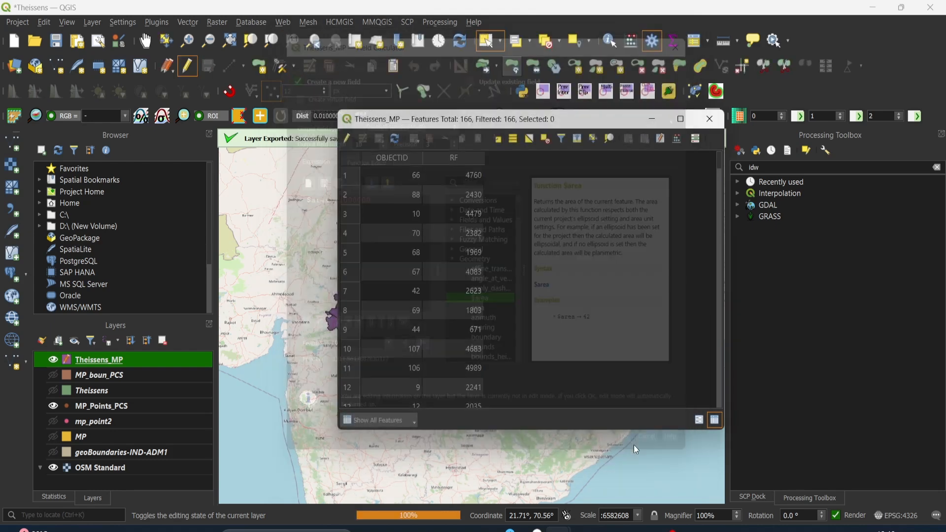
{"action": "scroll", "coordinate": [507, 212], "scroll_direction": "down", "scroll_amount": 8}
{"action": "scroll", "coordinate": [507, 212], "scroll_direction": "up", "scroll_amount": 8}
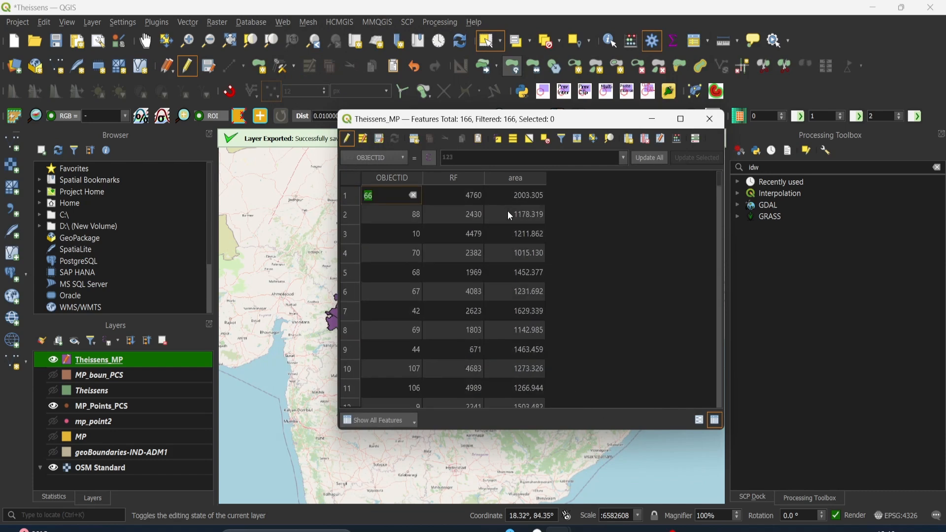
{"action": "left_click_drag", "start_coordinate": [565, 119], "coordinate": [550, 150]}
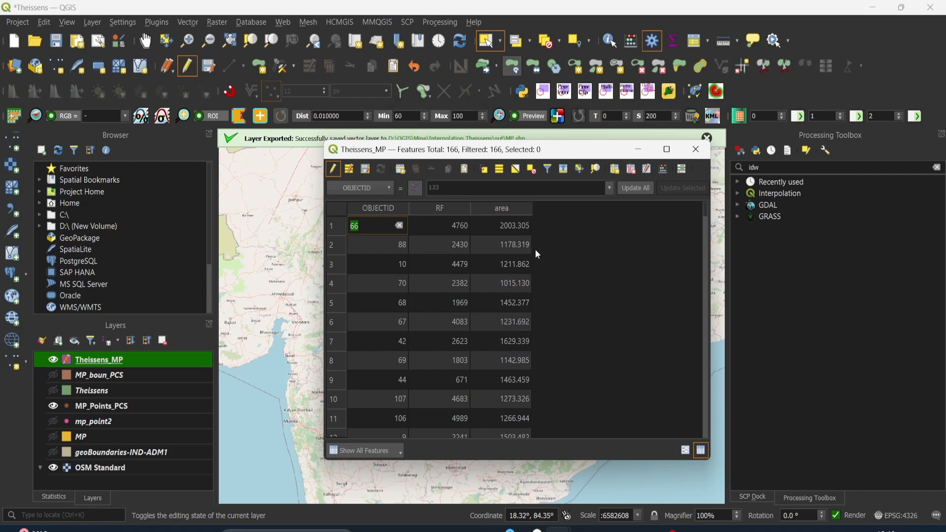
Set the table aside and show the statistical summary of the area field for the Theissens_MP layer
{"action": "left_click", "coordinate": [636, 153]}
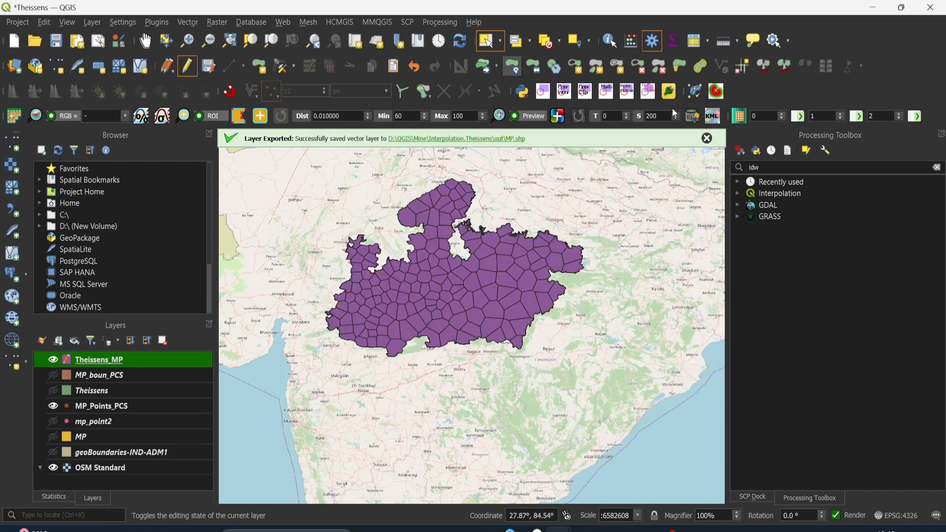
{"action": "left_click", "coordinate": [674, 41]}
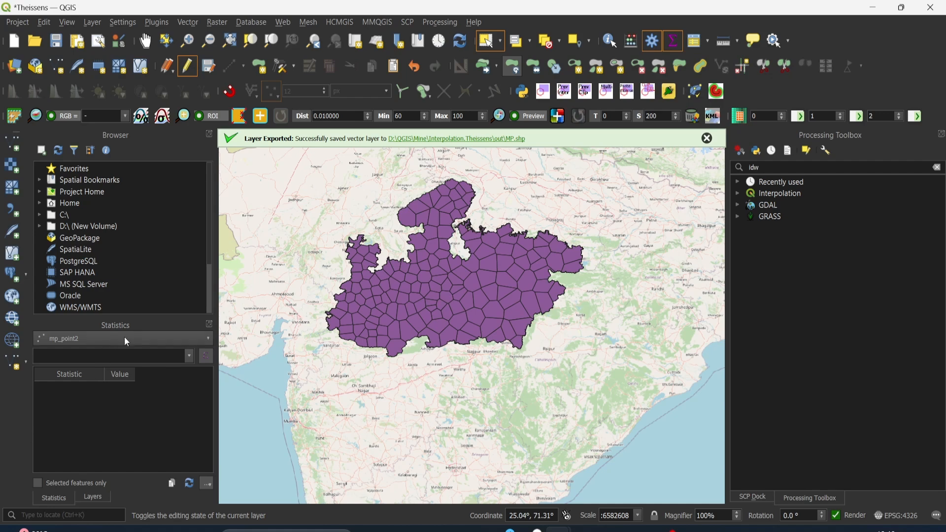
{"action": "left_click", "coordinate": [199, 340]}
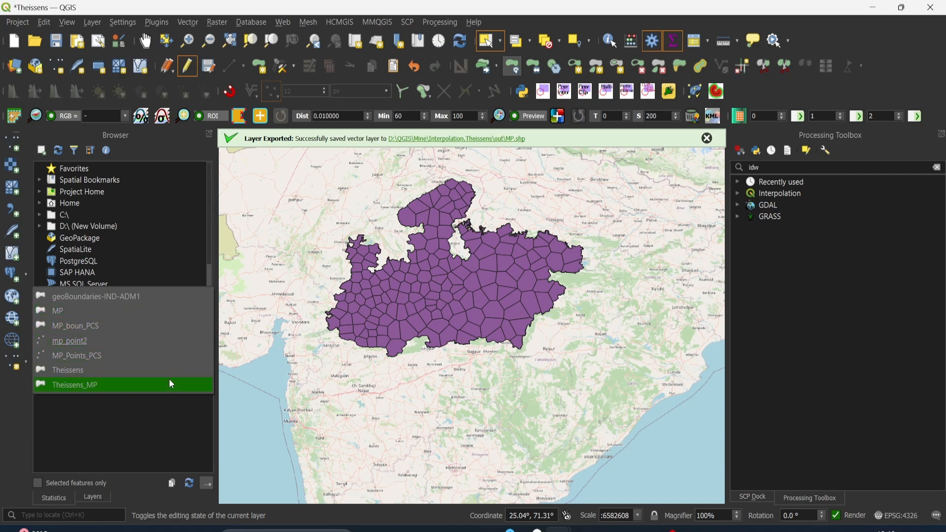
{"action": "left_click", "coordinate": [169, 382]}
{"action": "left_click", "coordinate": [186, 357]}
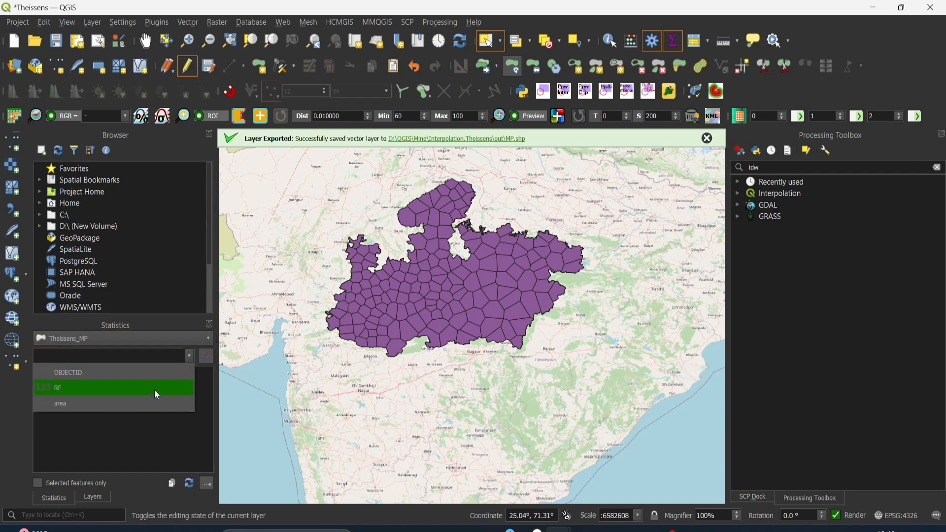
{"action": "left_click", "coordinate": [153, 402]}
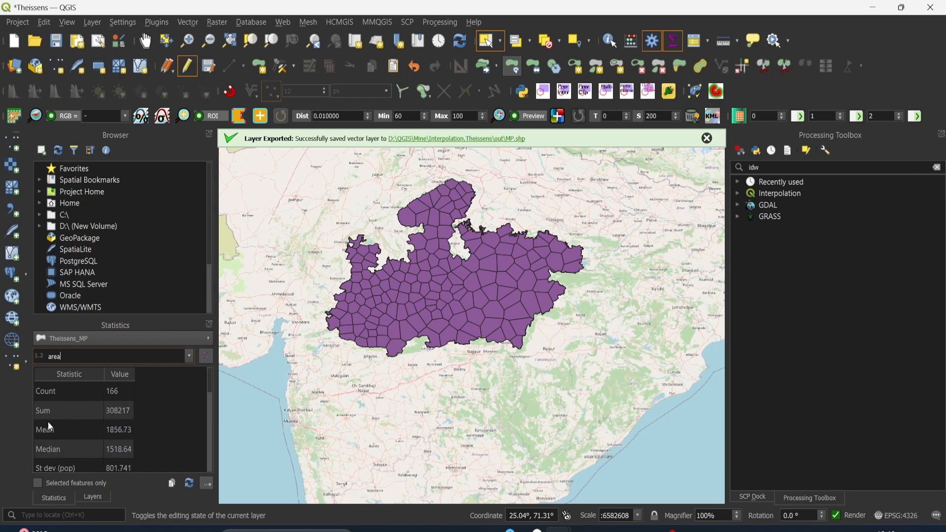
Copy the area statistics, switch to Notepad and paste them into a new window
{"action": "scroll", "coordinate": [99, 410], "scroll_direction": "down", "scroll_amount": 4}
{"action": "scroll", "coordinate": [86, 419], "scroll_direction": "up", "scroll_amount": 3}
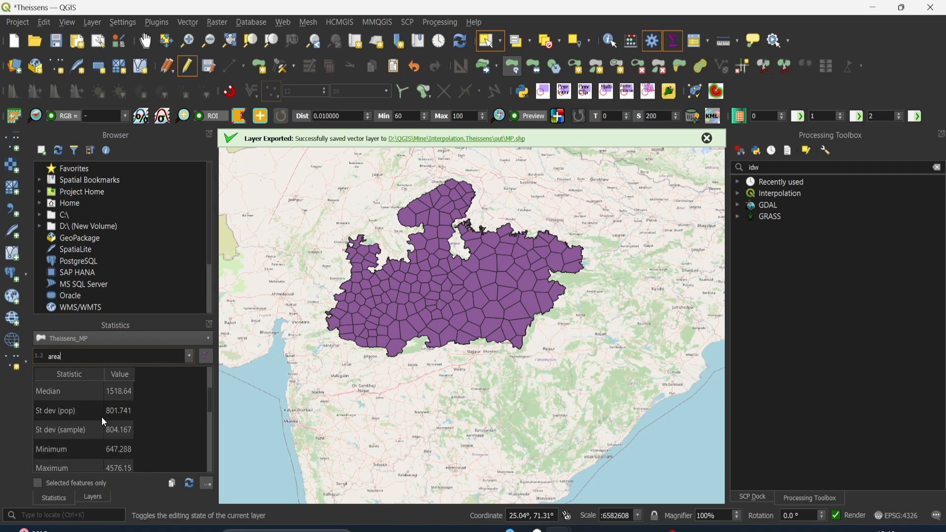
{"action": "scroll", "coordinate": [103, 421], "scroll_direction": "up", "scroll_amount": 2}
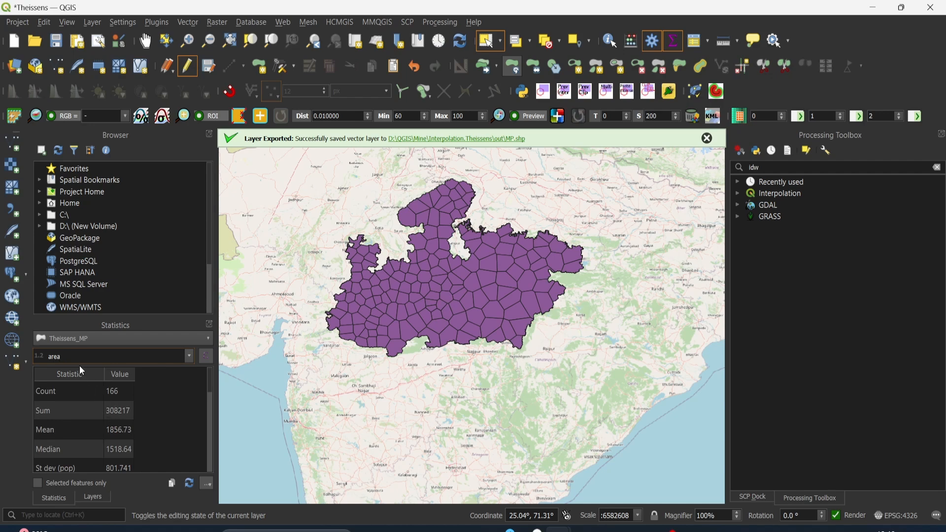
{"action": "left_click", "coordinate": [120, 411]}
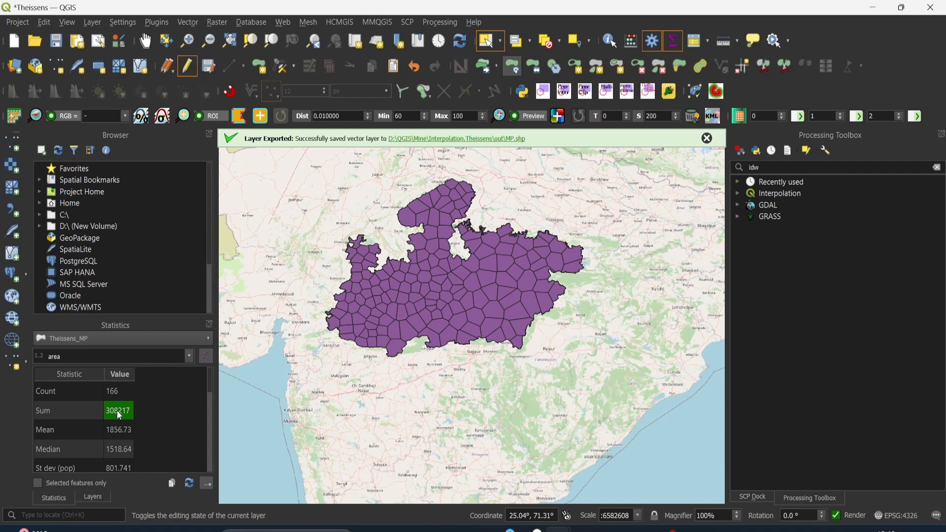
{"action": "left_click", "coordinate": [173, 483]}
{"action": "left_click", "coordinate": [612, 530]}
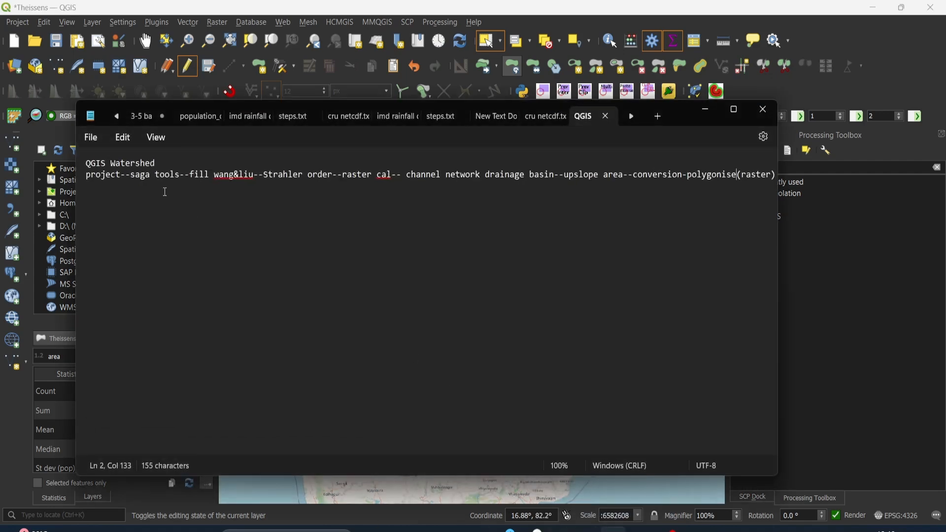
{"action": "left_click", "coordinate": [96, 138]}
{"action": "left_click", "coordinate": [106, 181]}
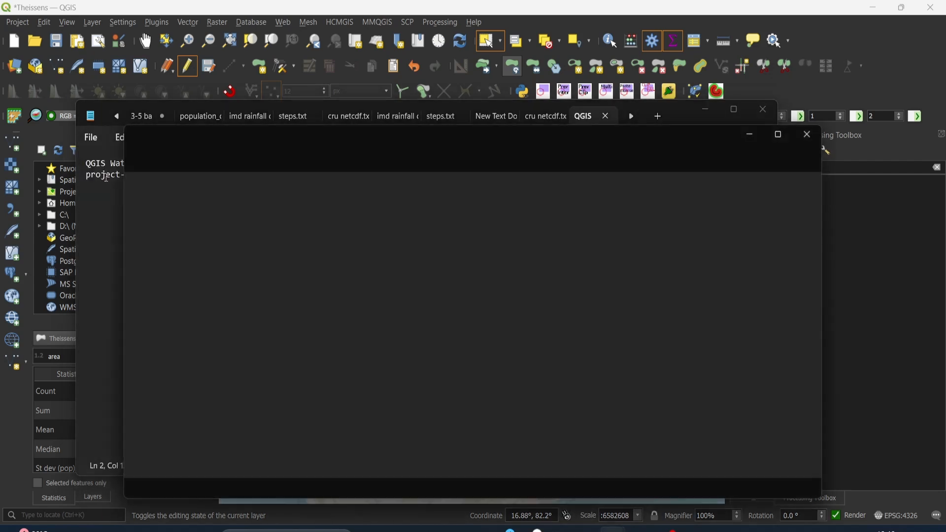
{"action": "key", "text": "ctrl+v"}
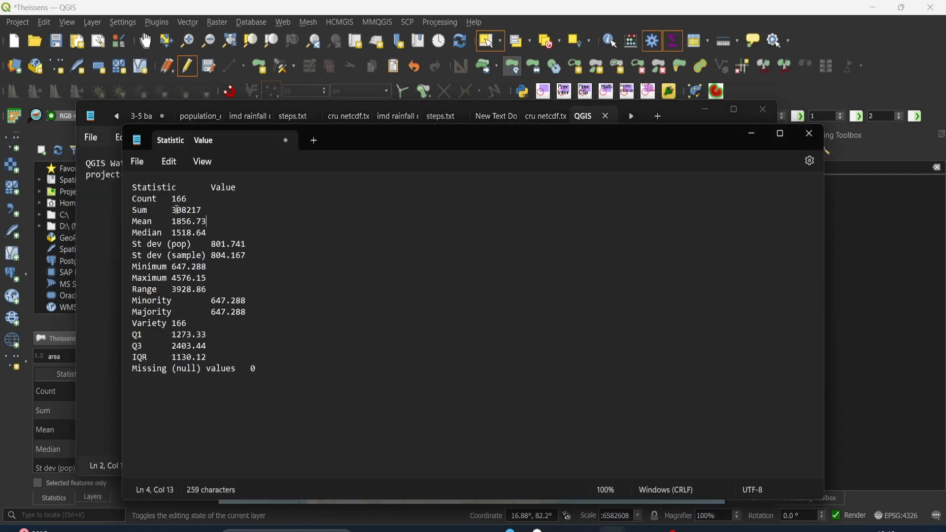
Copy only the Sum value from the pasted statistics
{"action": "double_click", "coordinate": [182, 211]}
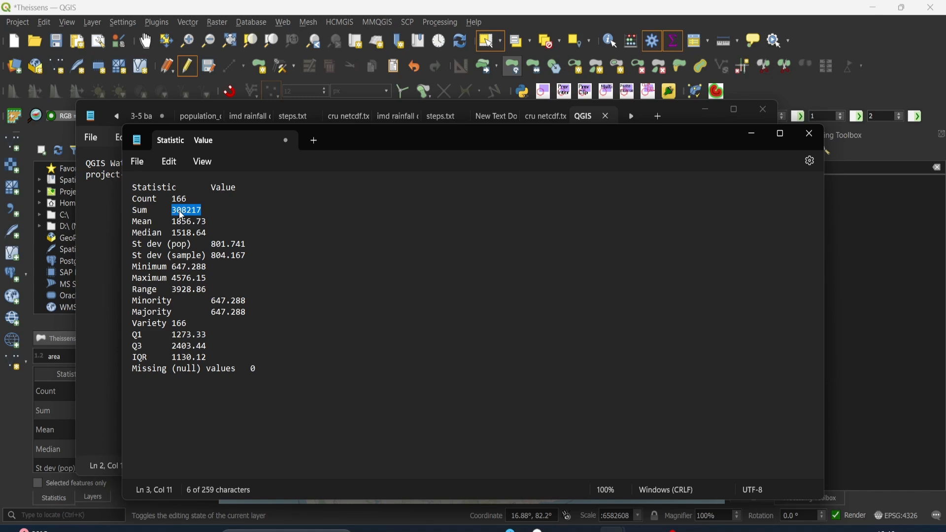
{"action": "right_click", "coordinate": [183, 216]}
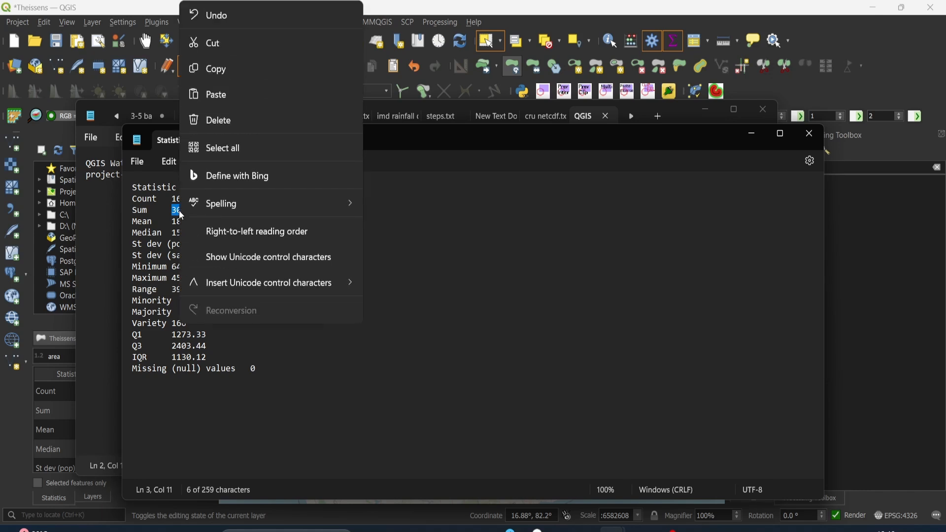
{"action": "left_click", "coordinate": [240, 63]}
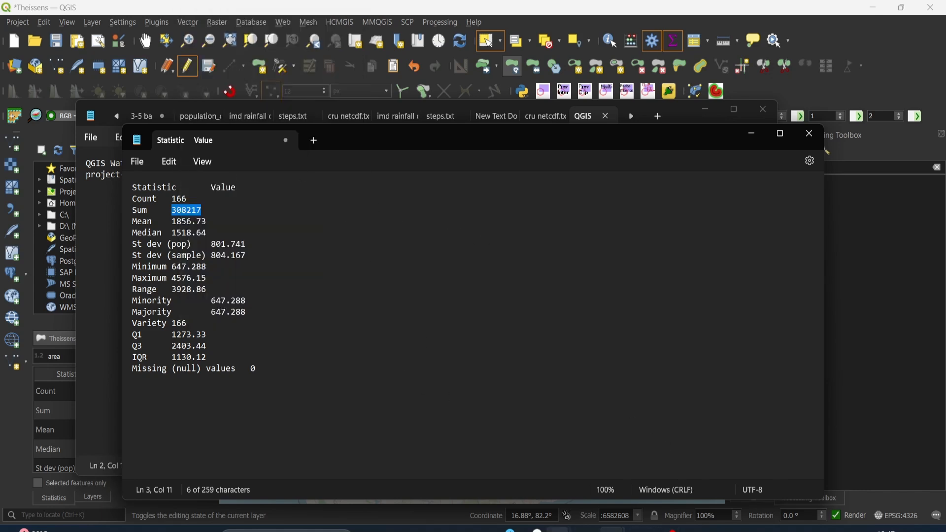
Switch back to the Theissens_MP attribute table in QGIS
{"action": "left_click", "coordinate": [559, 530]}
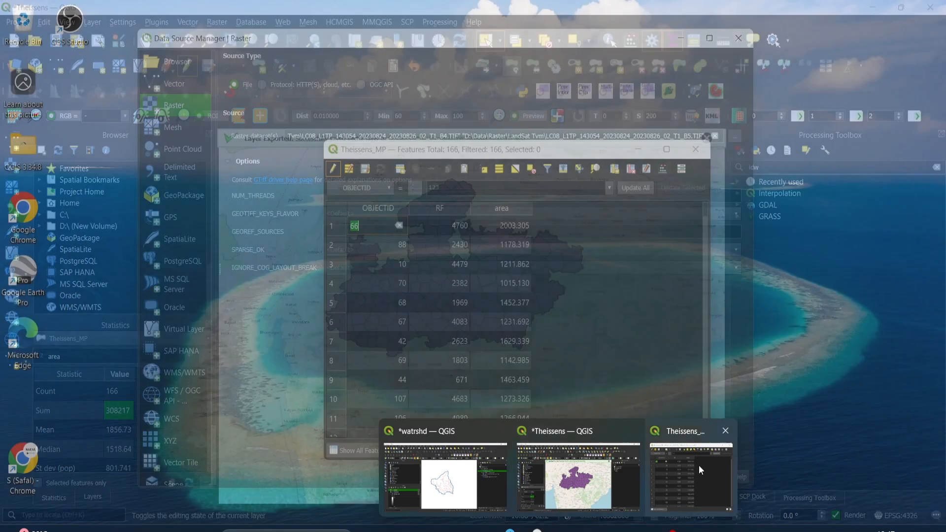
{"action": "left_click", "coordinate": [698, 465]}
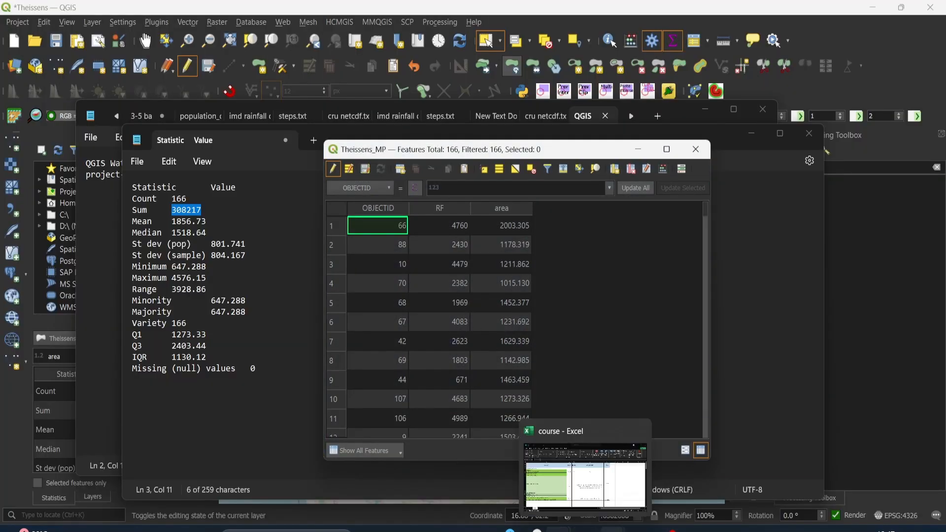
{"action": "mouse_move", "coordinate": [559, 530]}
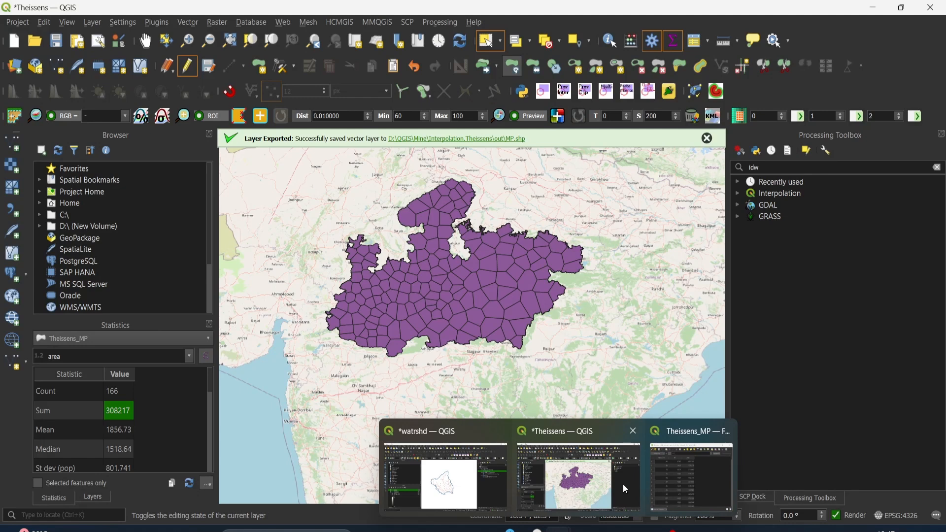
{"action": "left_click", "coordinate": [574, 484]}
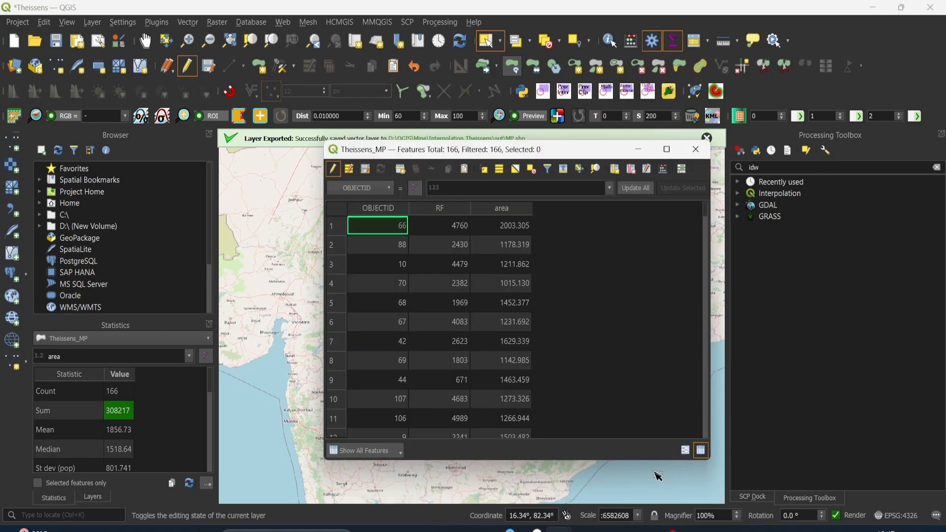
Define a new field named mean of type Decimal number (real) in the Theissens_MP field calculator
{"action": "left_click", "coordinate": [662, 170]}
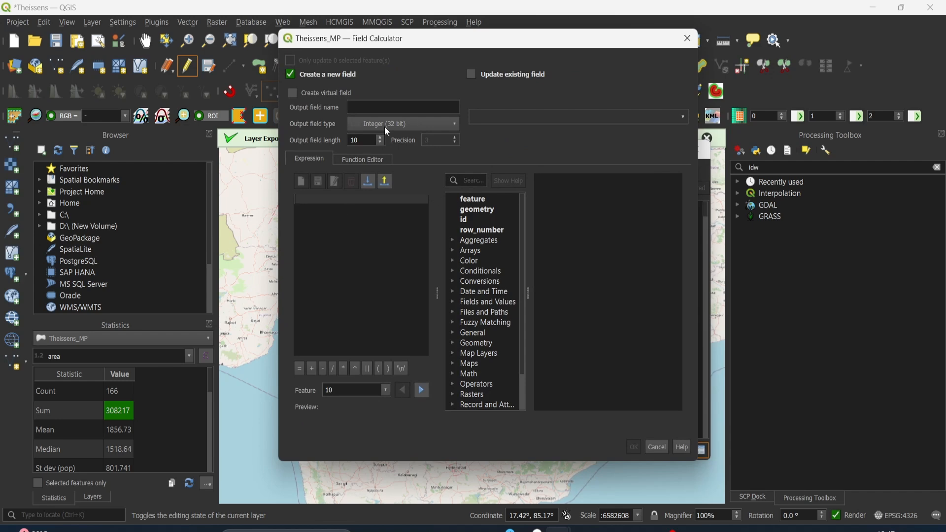
{"action": "left_click", "coordinate": [382, 107]}
{"action": "type", "text": "mean"}
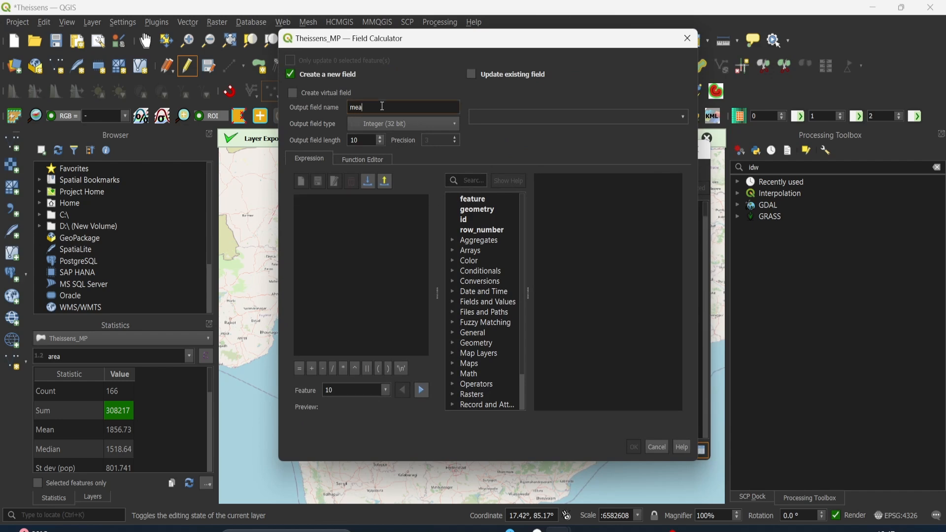
{"action": "left_click", "coordinate": [408, 124]}
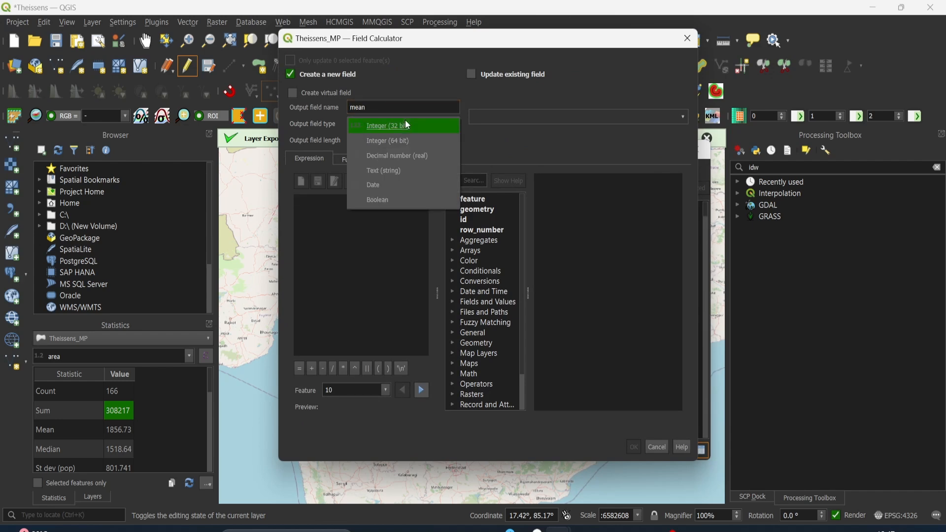
{"action": "left_click", "coordinate": [406, 155]}
Build the bracketed expression ( "area" * "RF" ) from the layer's fields for the mean field
{"action": "left_click", "coordinate": [454, 303]}
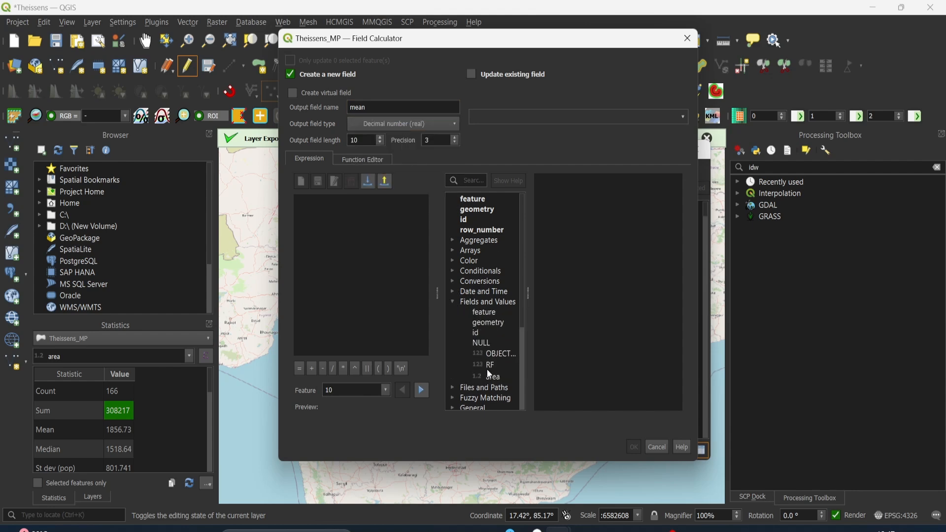
{"action": "left_click", "coordinate": [377, 369]}
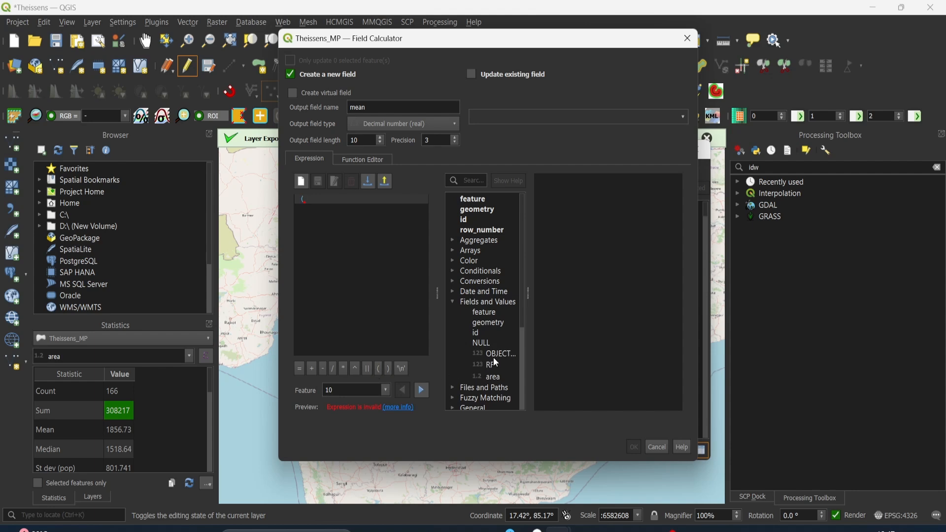
{"action": "left_click", "coordinate": [492, 377]}
{"action": "double_click", "coordinate": [493, 377]}
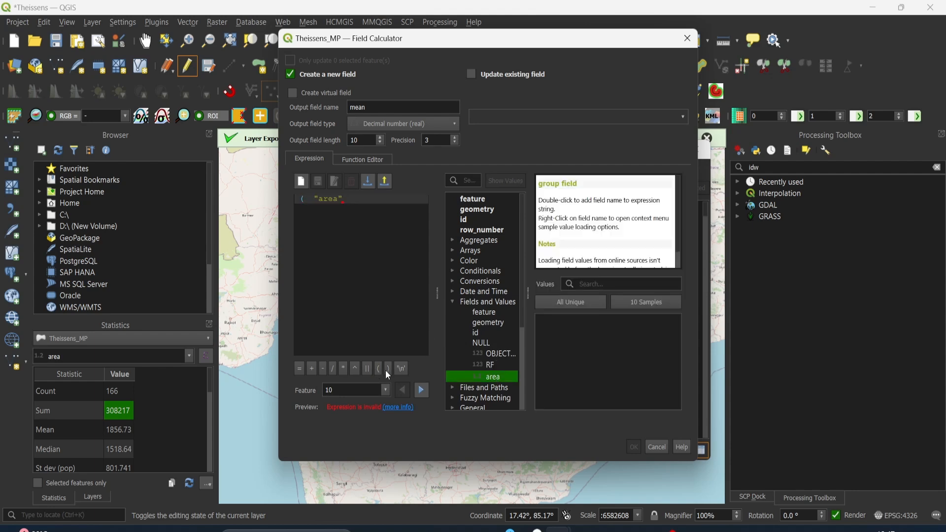
{"action": "left_click", "coordinate": [343, 369]}
{"action": "double_click", "coordinate": [491, 365]}
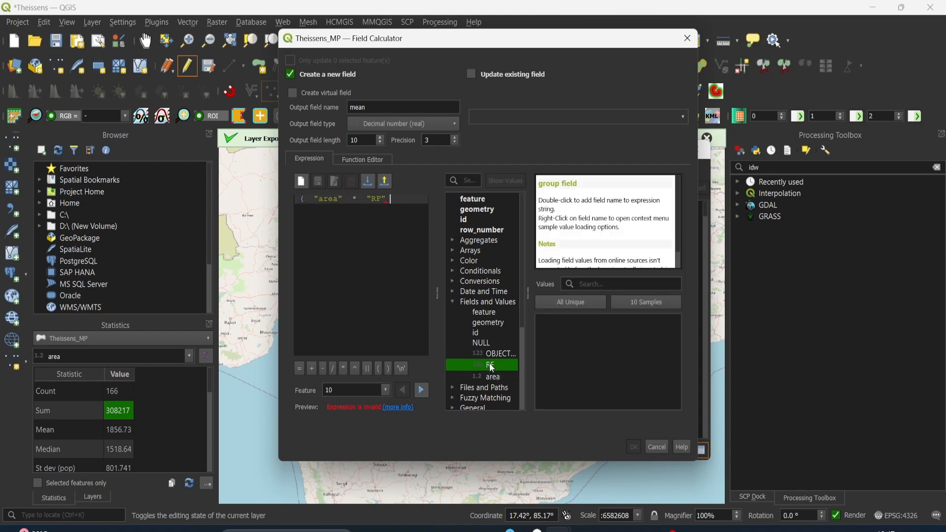
{"action": "type", "text": "()"}
{"action": "key", "text": "BackSpace"}
{"action": "key", "text": "BackSpace"}
{"action": "left_click", "coordinate": [388, 368]}
Divide the bracketed product by the copied area sum 308217, create the mean field and review its rows
{"action": "left_click", "coordinate": [333, 368]}
{"action": "type", "text": "308217"}
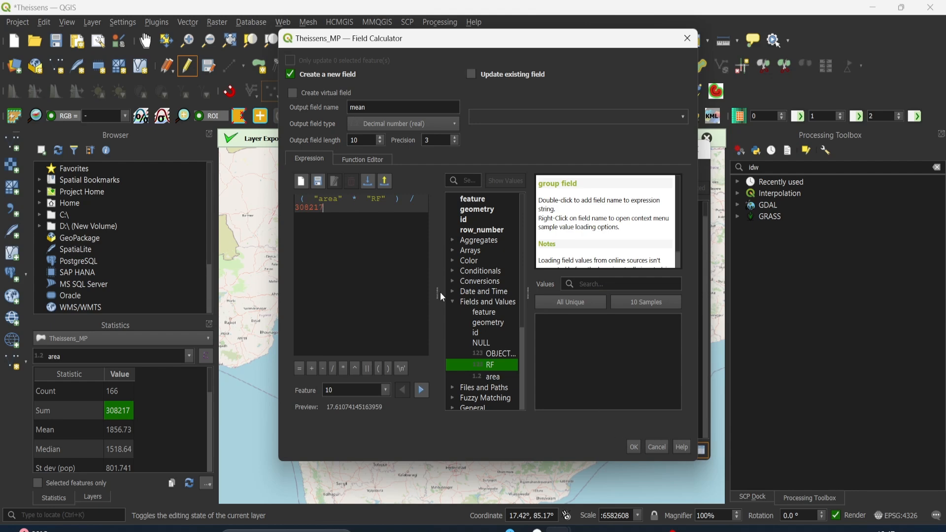
{"action": "left_click", "coordinate": [631, 447]}
{"action": "scroll", "coordinate": [577, 229], "scroll_direction": "down", "scroll_amount": 14}
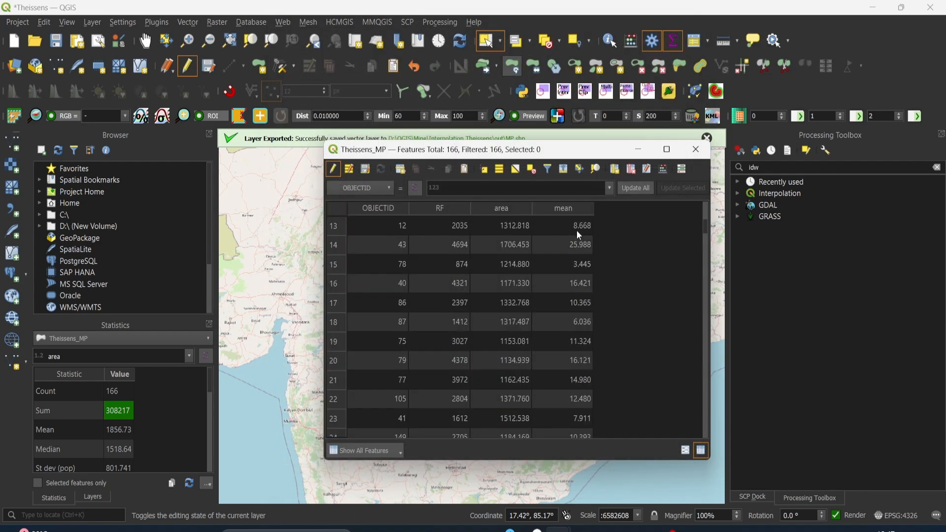
{"action": "scroll", "coordinate": [577, 230], "scroll_direction": "up", "scroll_amount": 10}
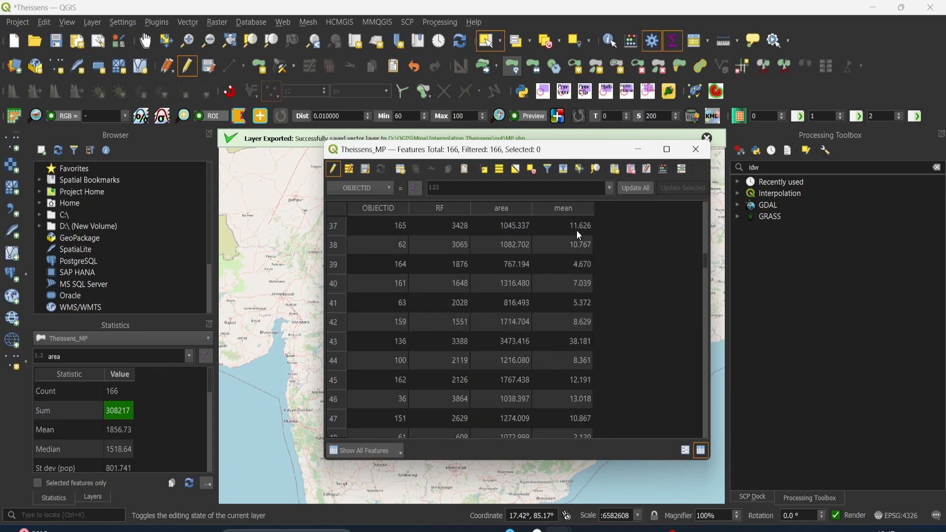